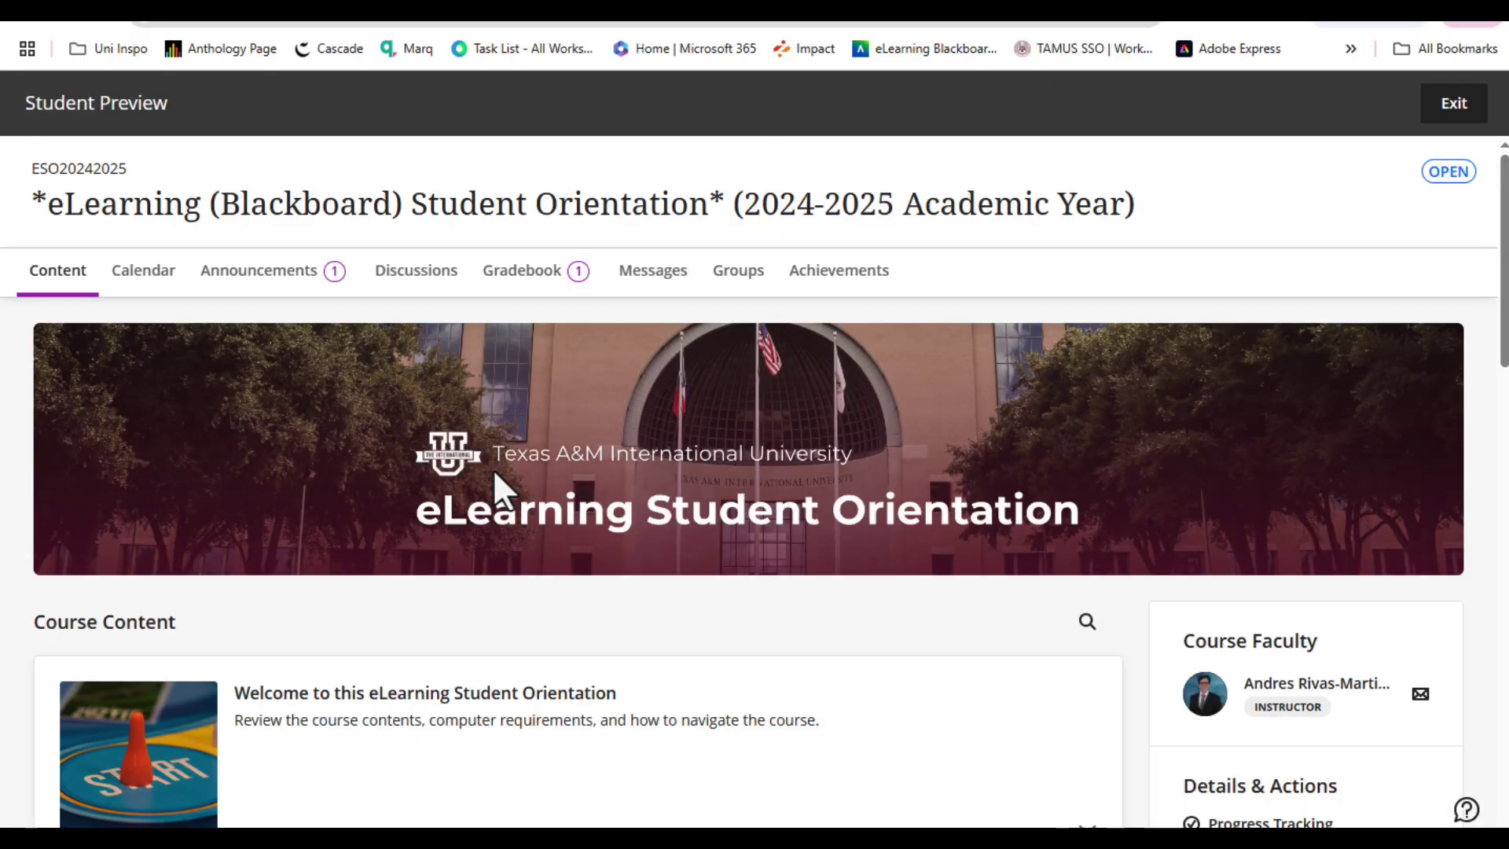
Expand Topic 4: Submitting Work in Ultra Courses and its Respondus LockDown Browser & Monitor folder.
scroll(493, 472, down, 4)
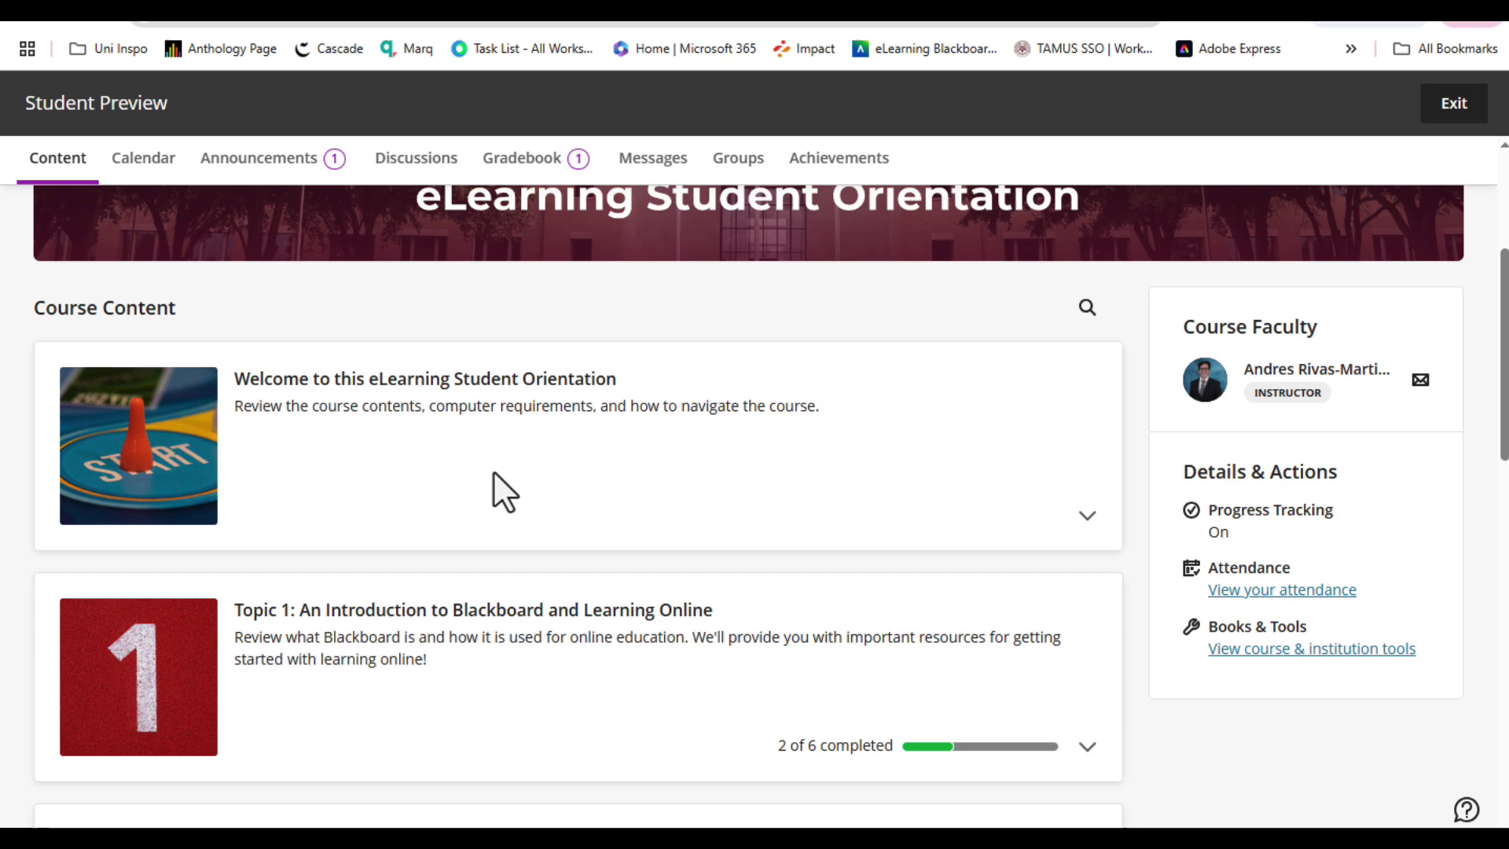
scroll(494, 472, down, 7)
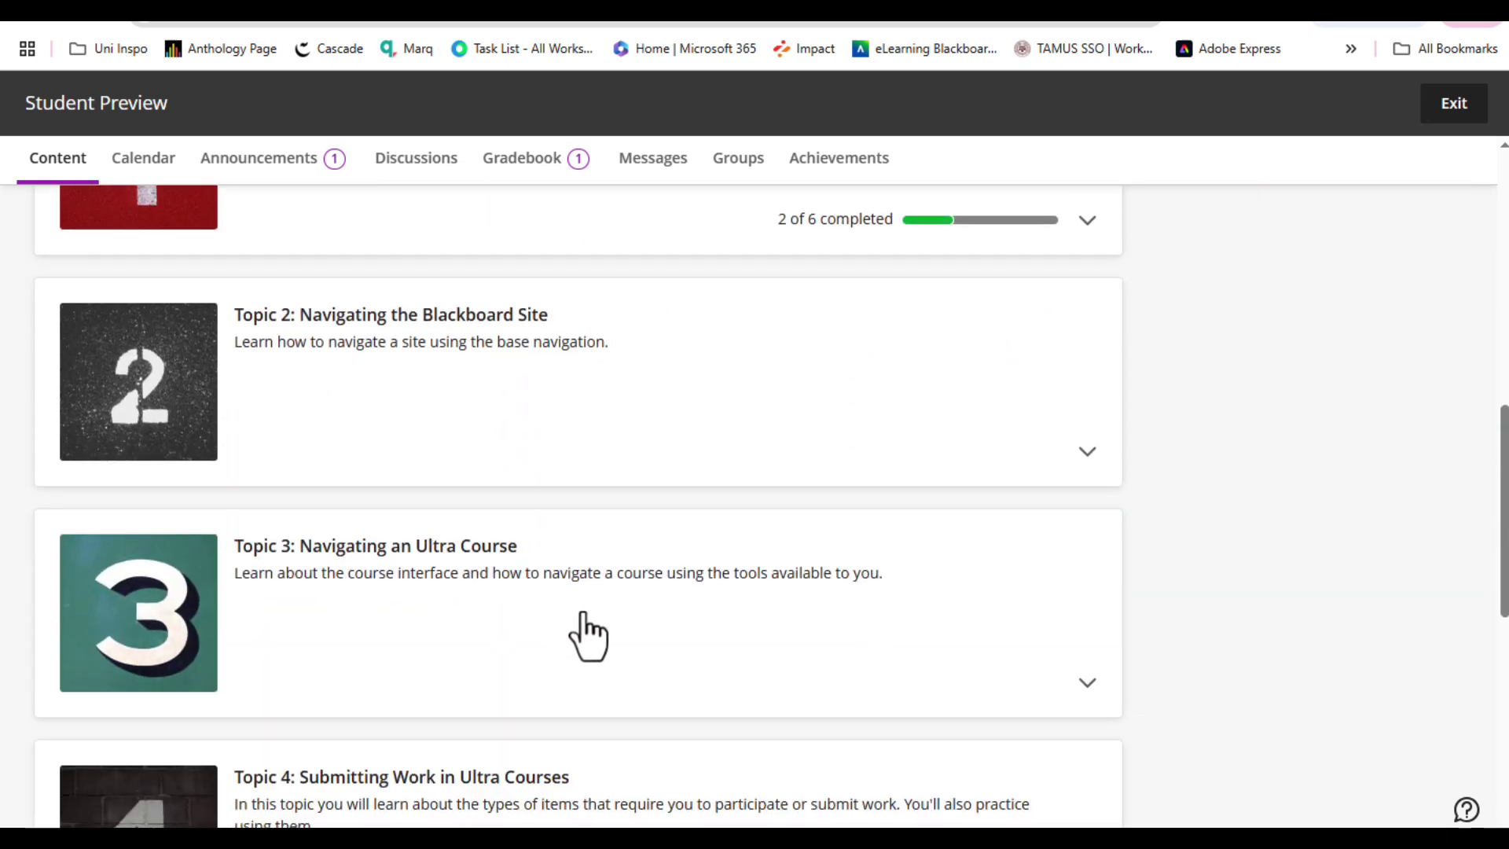
scroll(588, 628, down, 4)
click(590, 605)
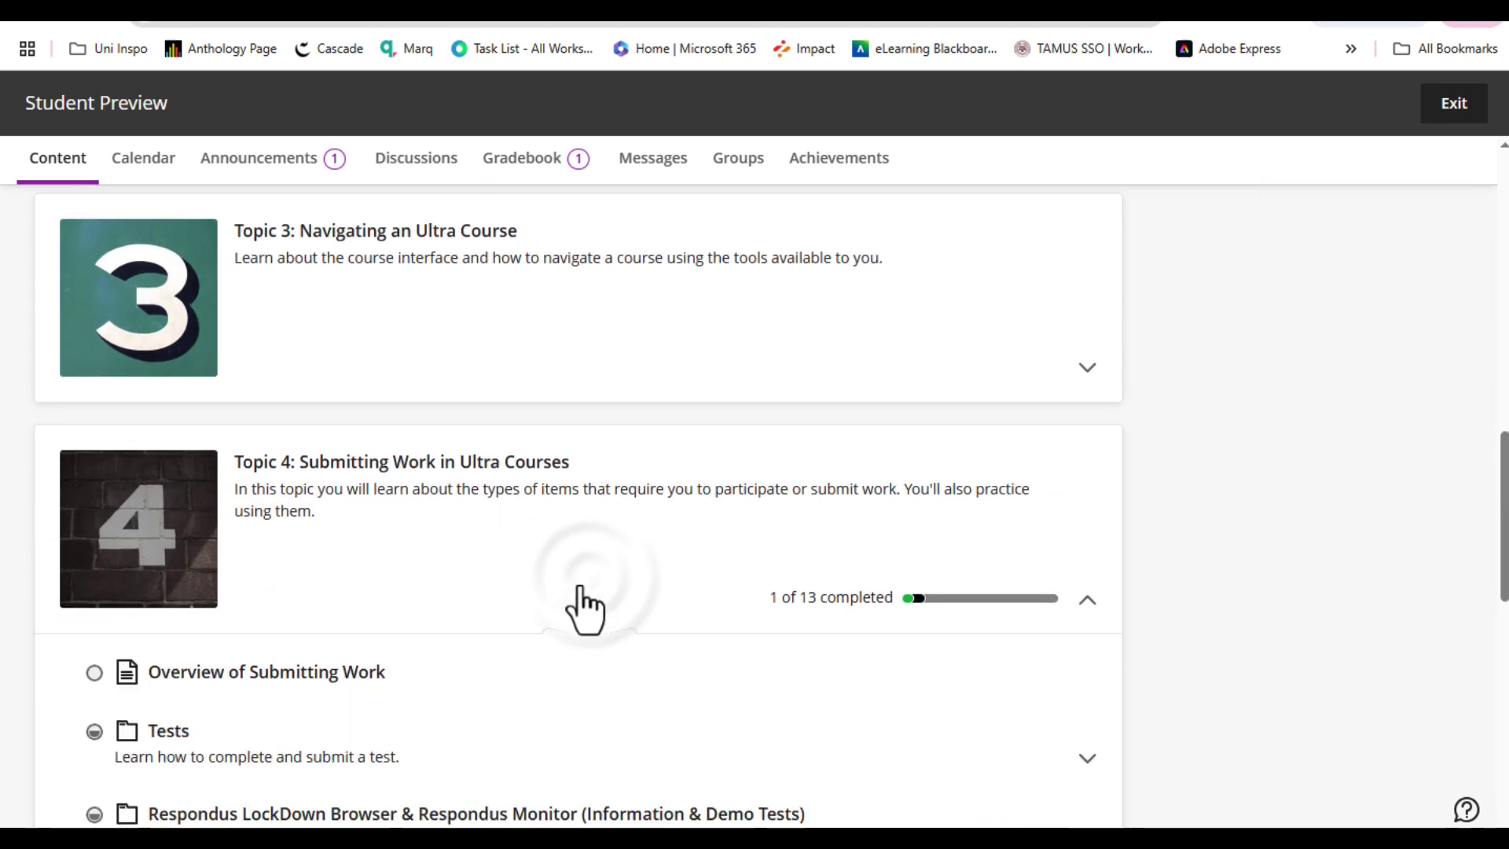
scroll(452, 554, down, 4)
click(512, 504)
From the demo test's details, download the LockDown Browser 2.1.3.02 macOS installer zip.
scroll(499, 532, down, 4)
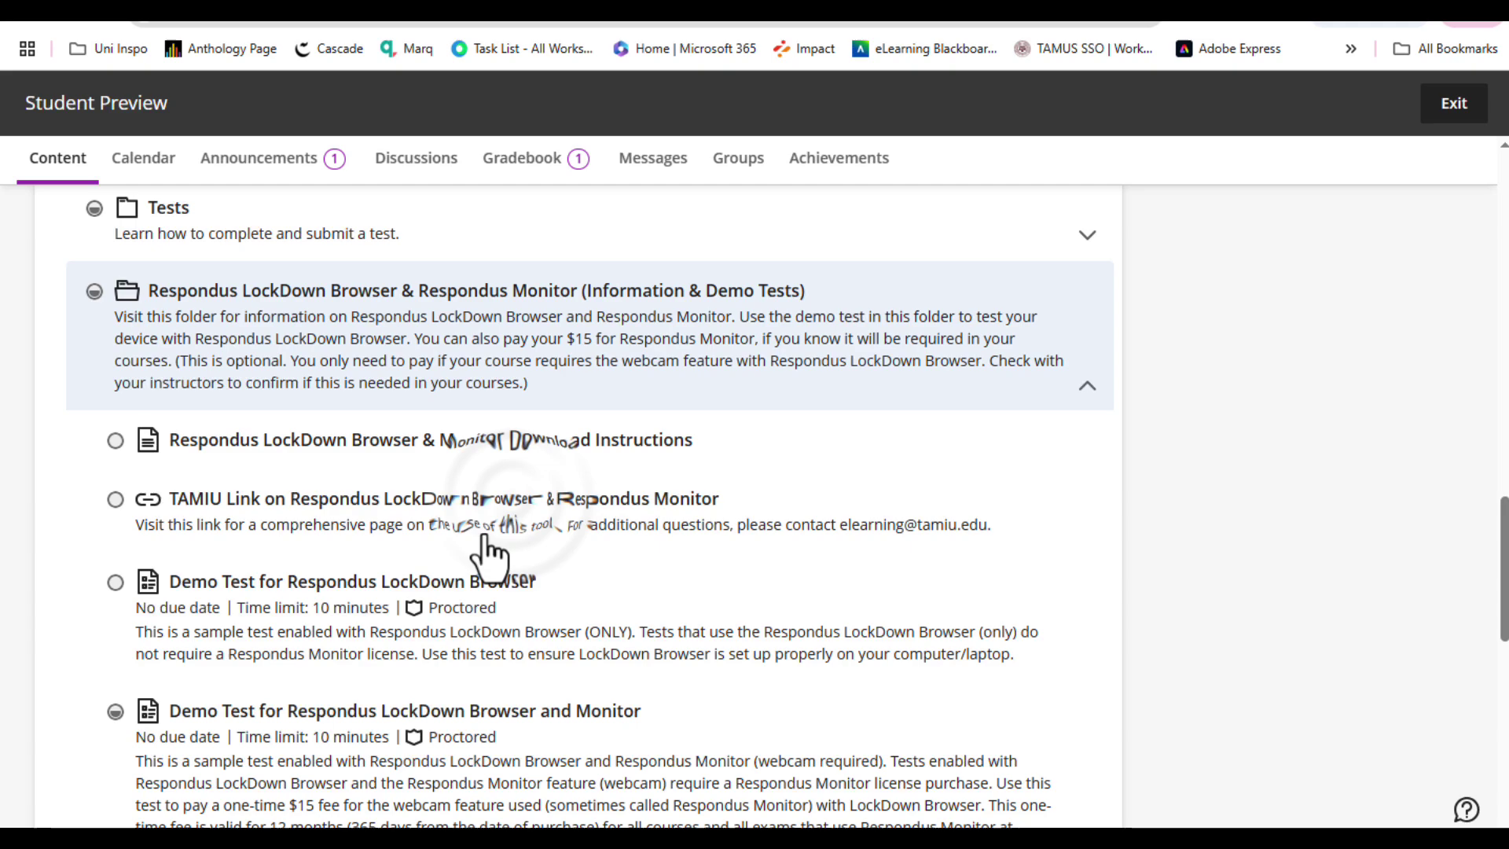
click(566, 605)
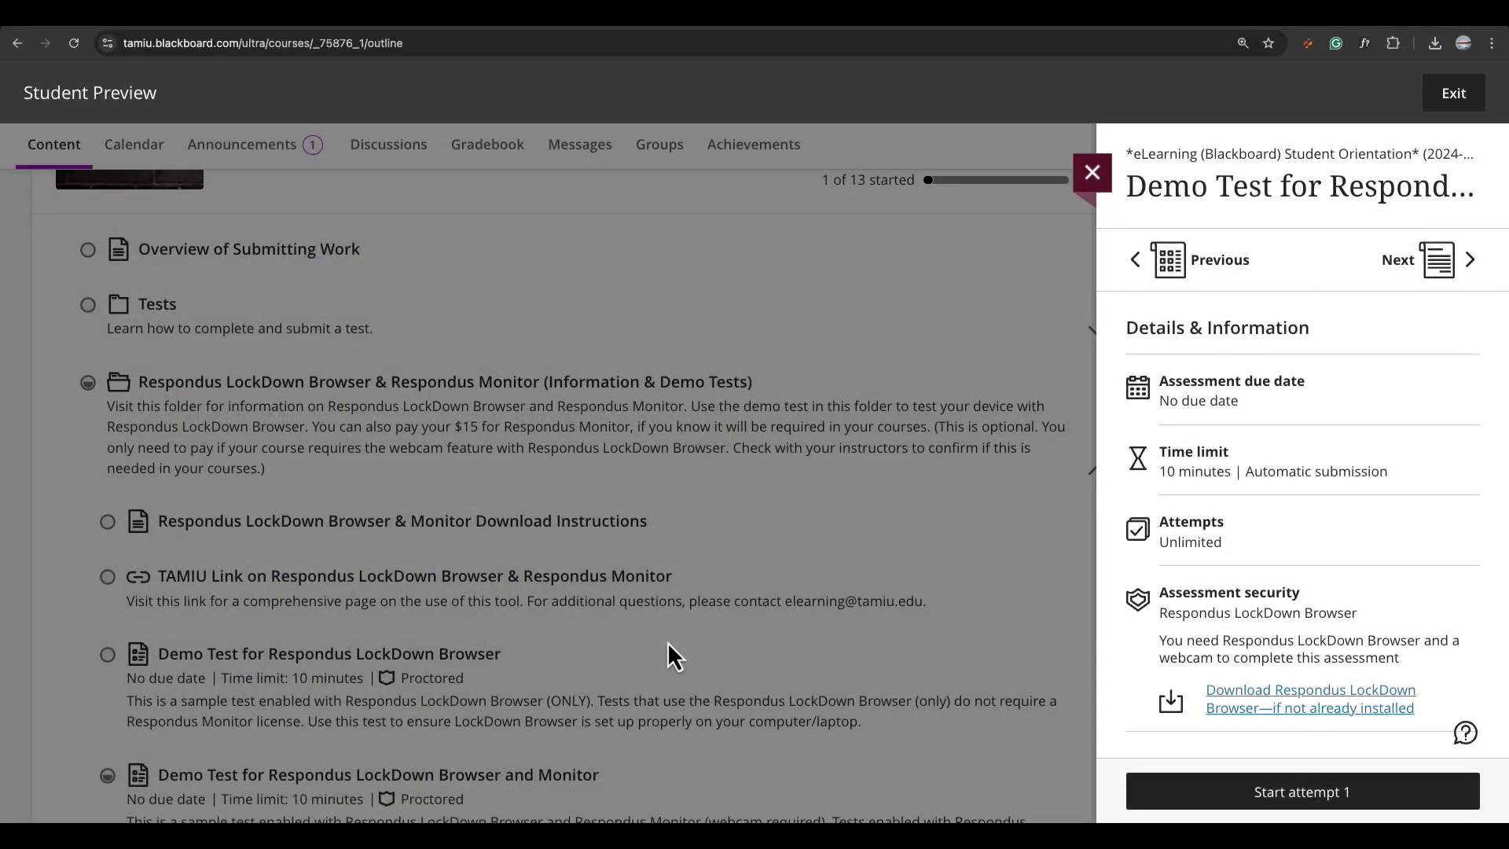
click(1237, 702)
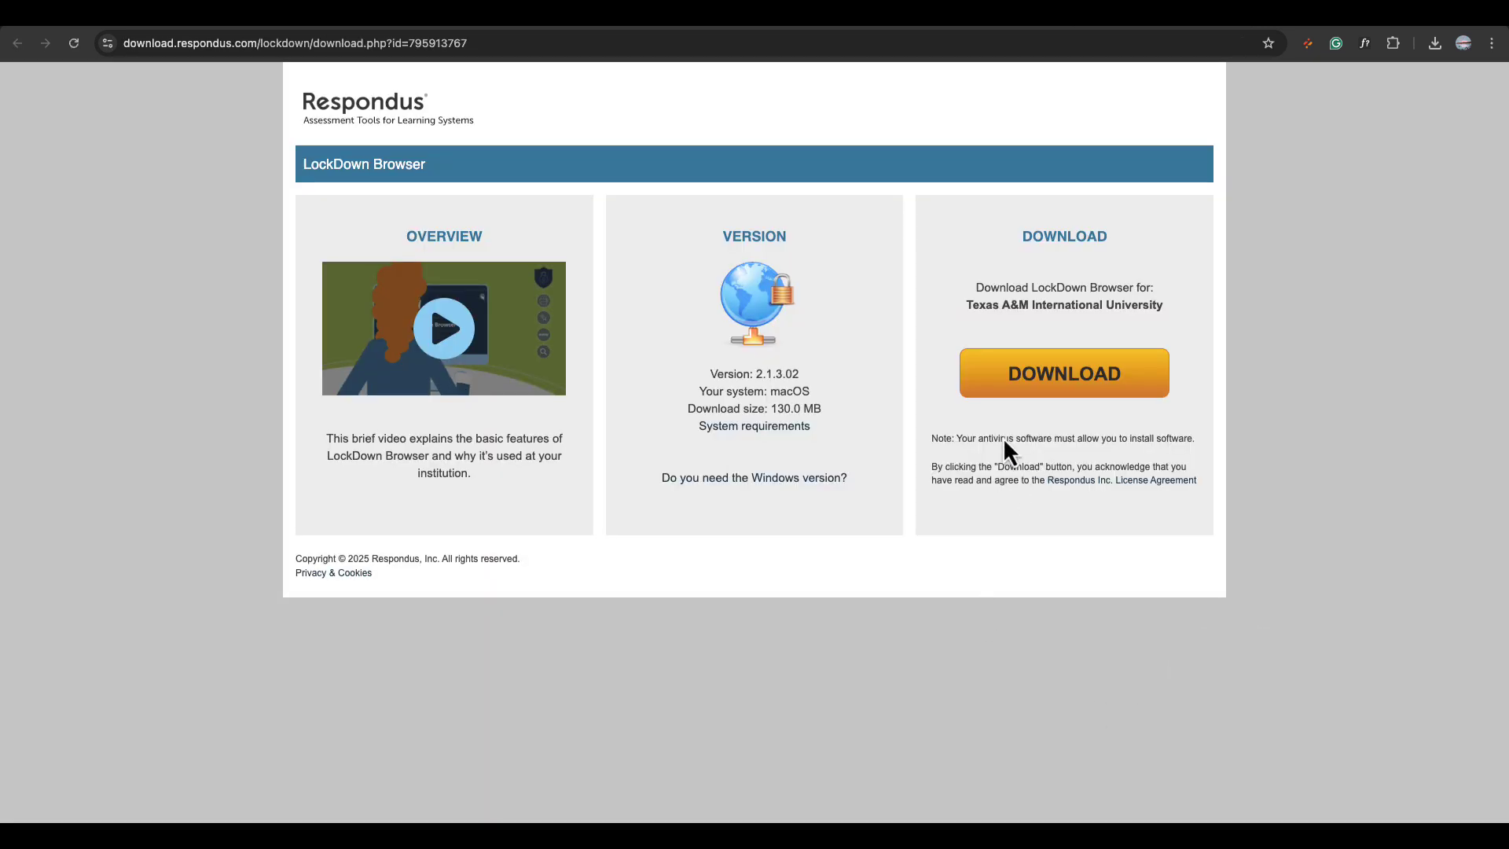
click(1044, 378)
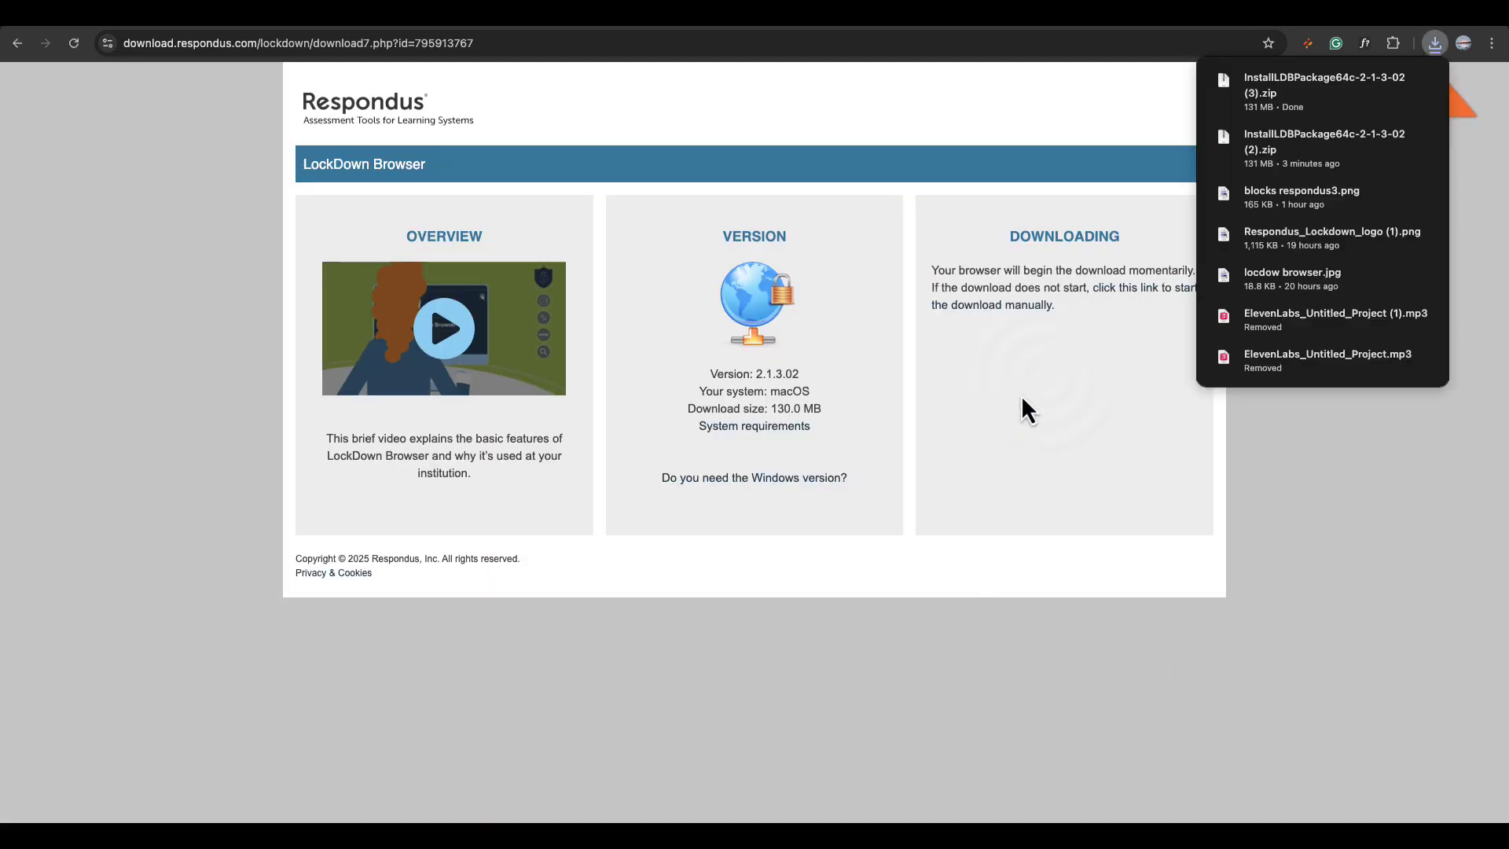
Open the installer zip, then start attempt 1 of the LockDown Browser and Monitor demo test, accepting the 10-minute limit.
click(1303, 94)
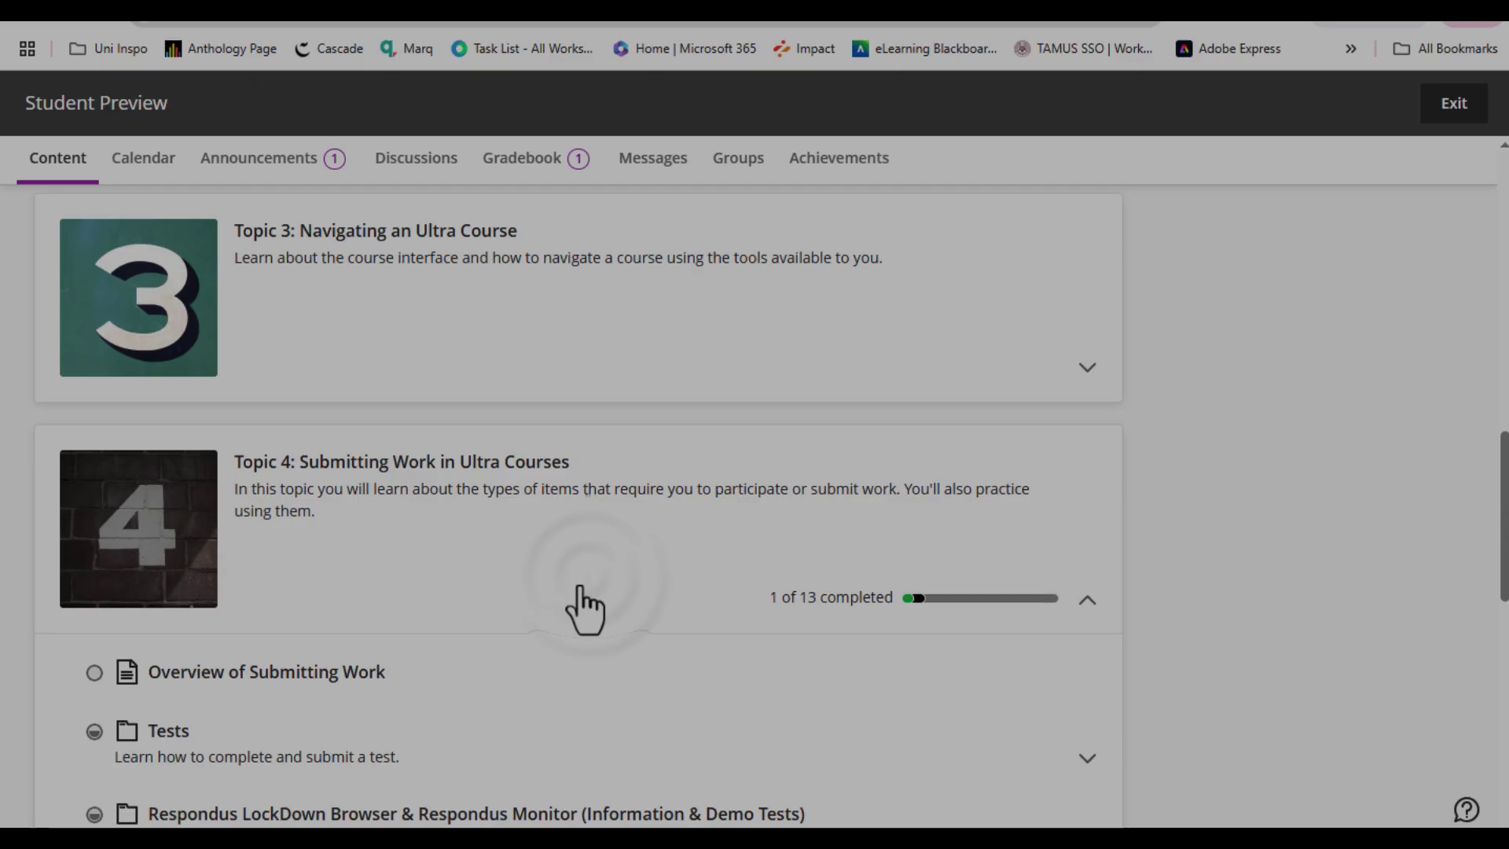
scroll(574, 609, down, 4)
click(511, 503)
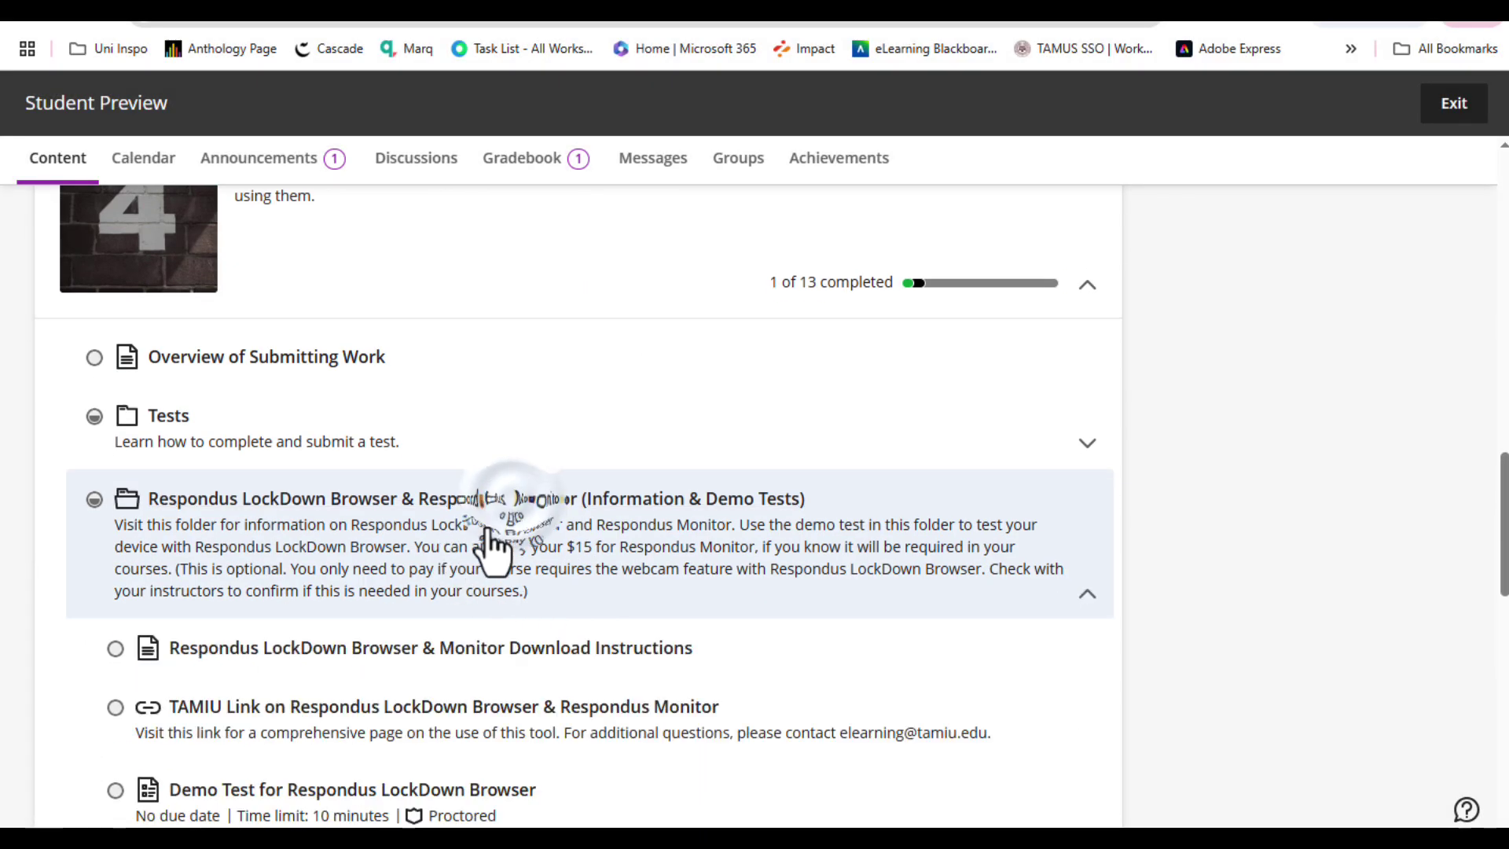
scroll(503, 550, down, 4)
click(566, 607)
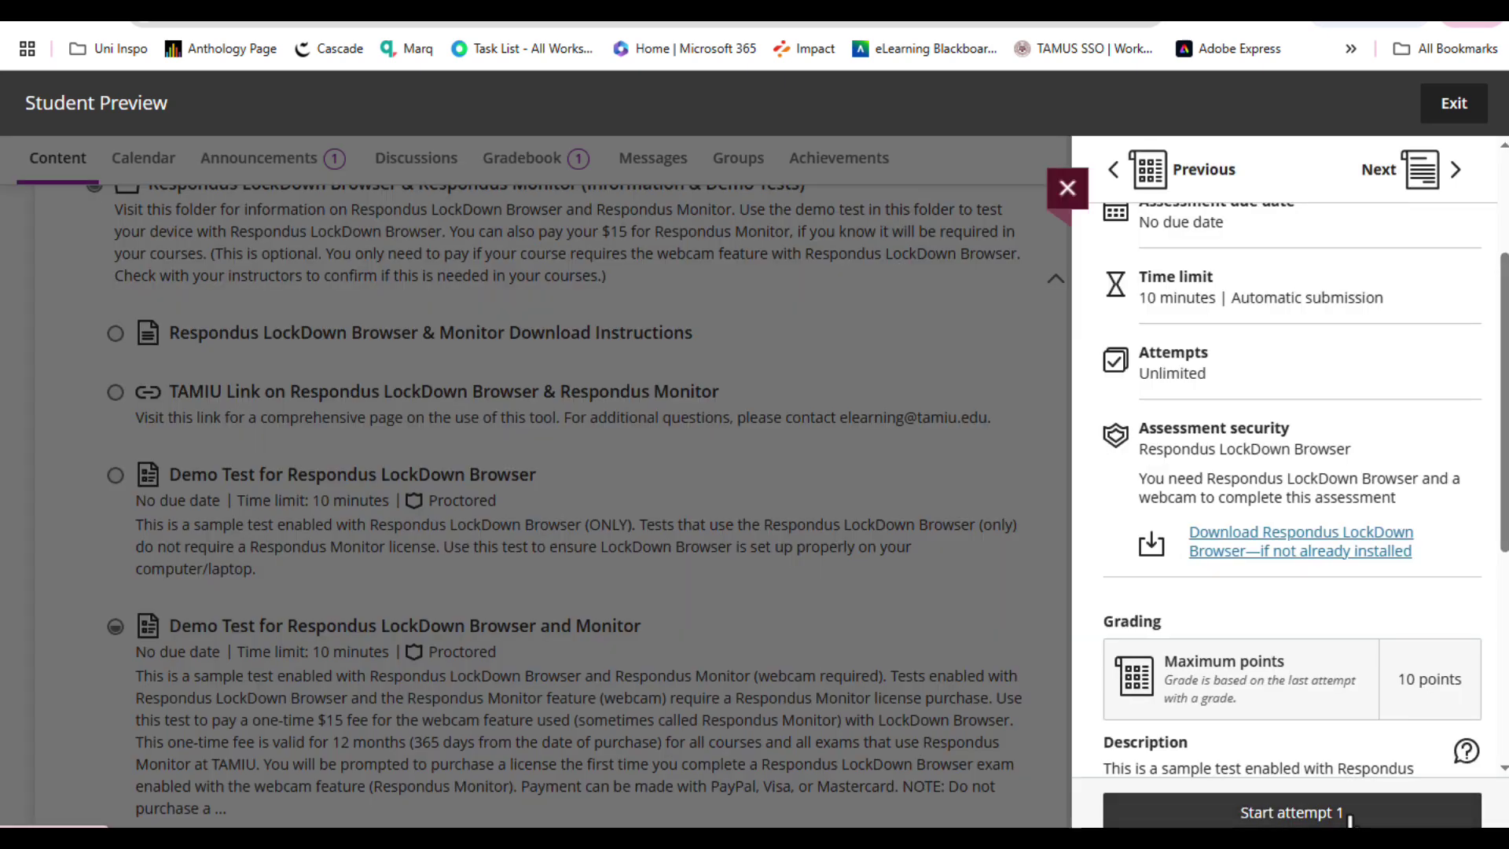
click(1350, 817)
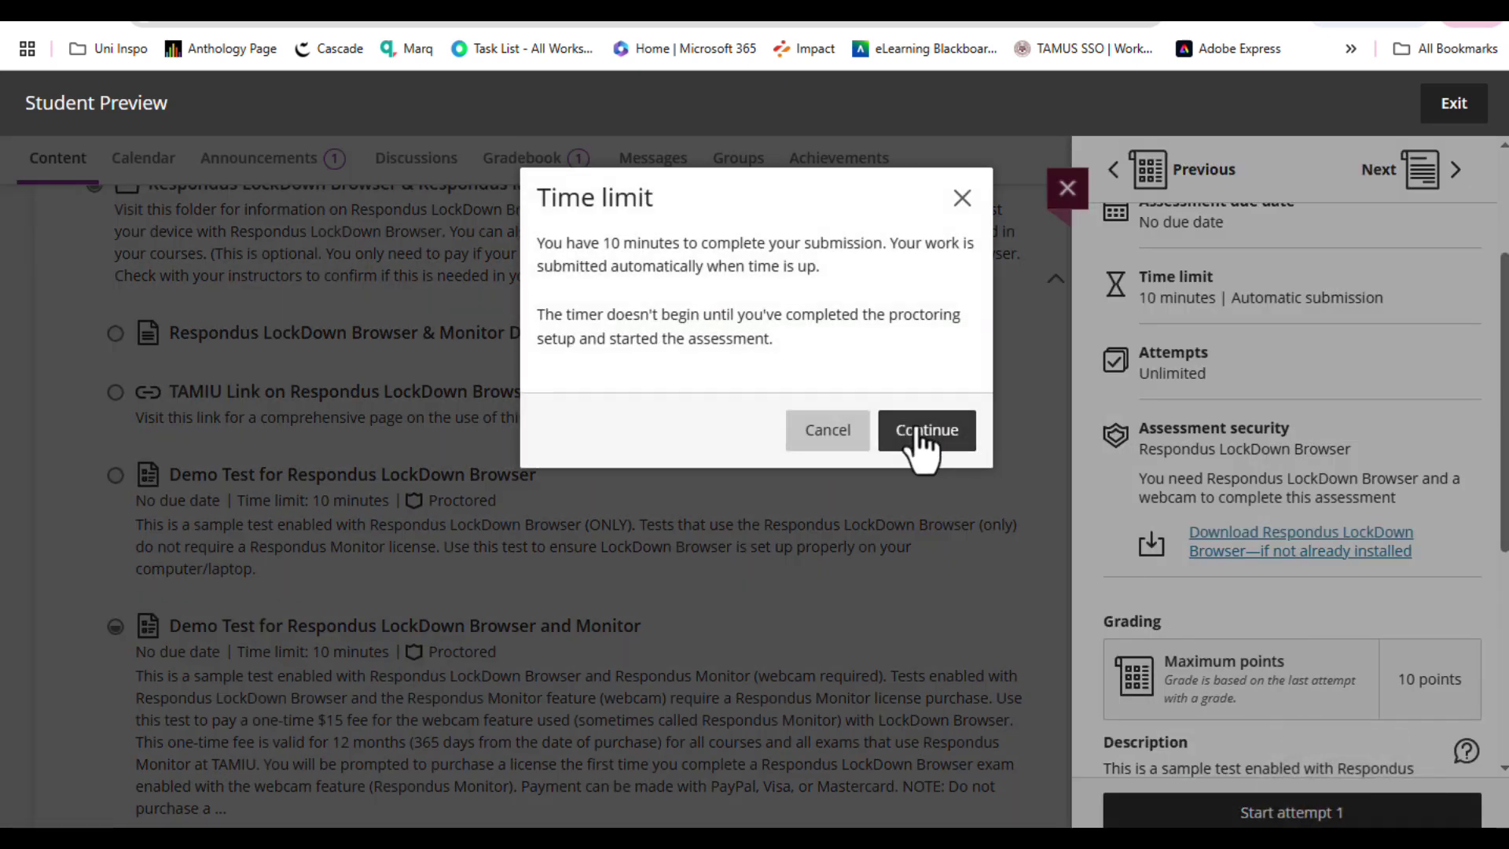
click(918, 432)
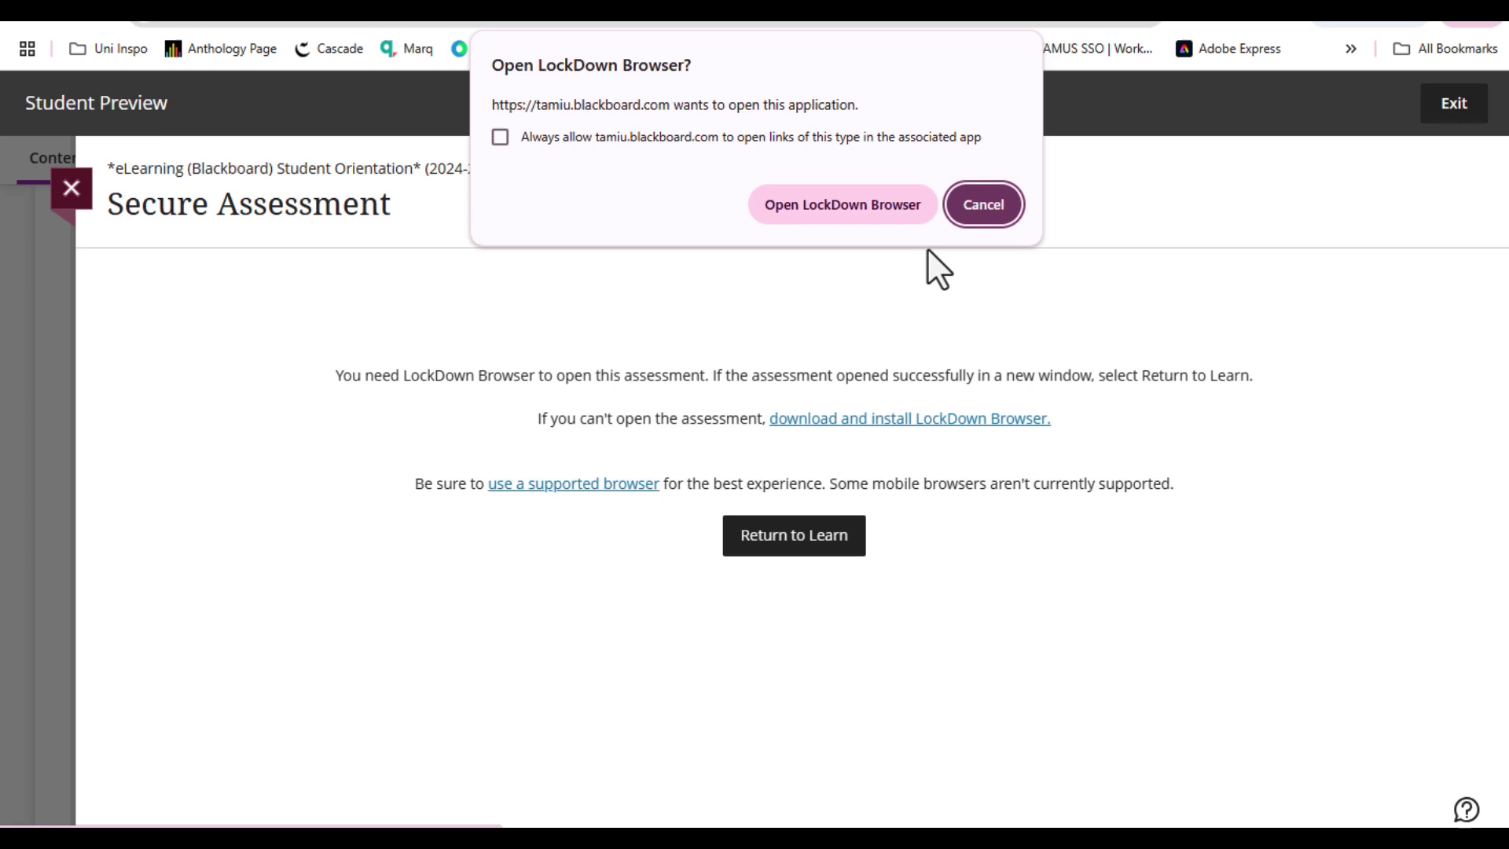
Launch LockDown Browser, agree to the Terms of Use, confirm the webcam image, and record a five-second video.
click(866, 206)
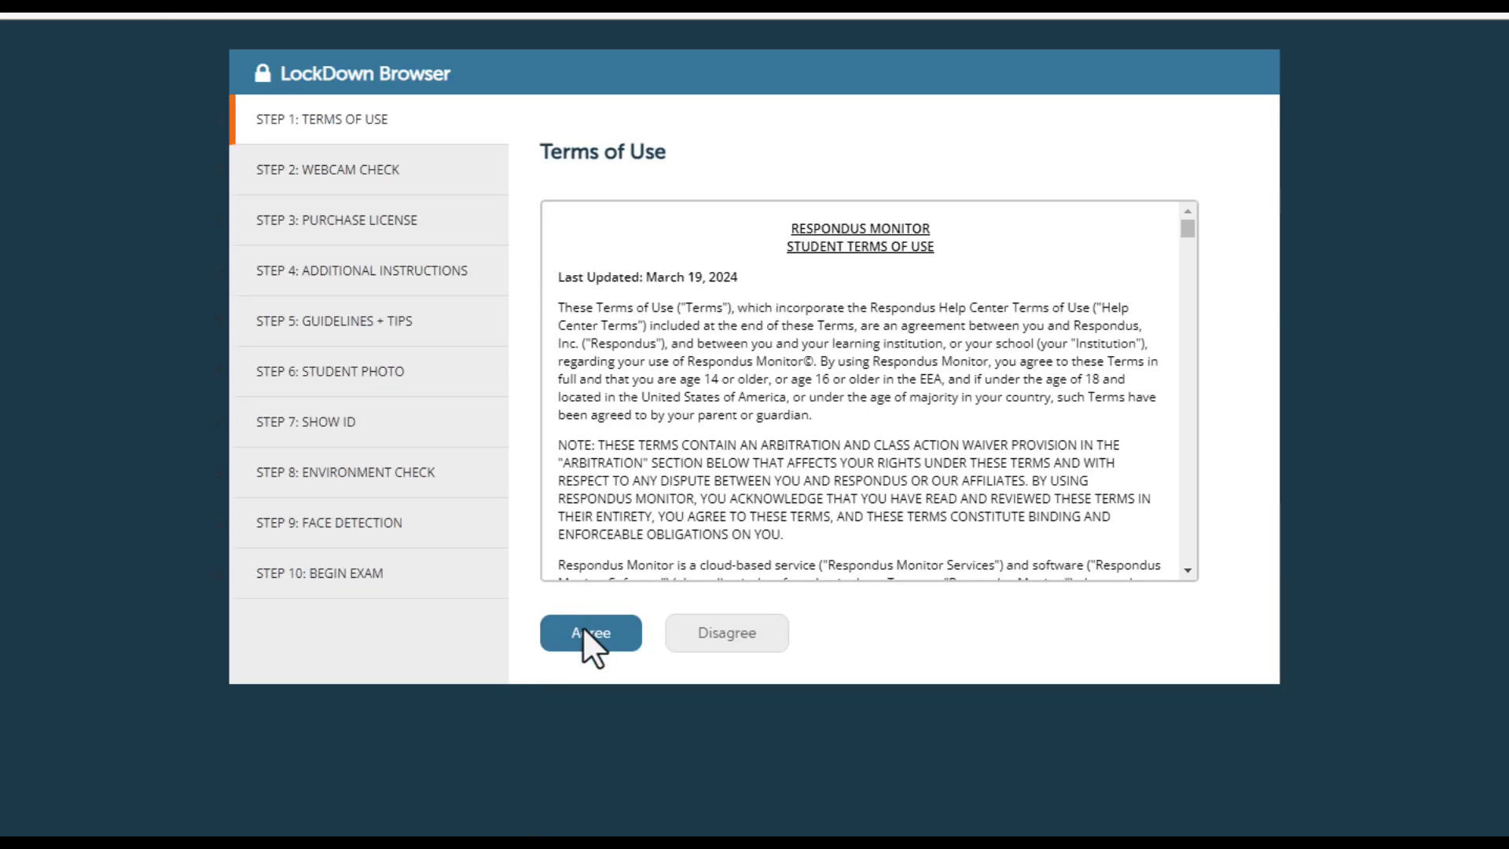
click(629, 636)
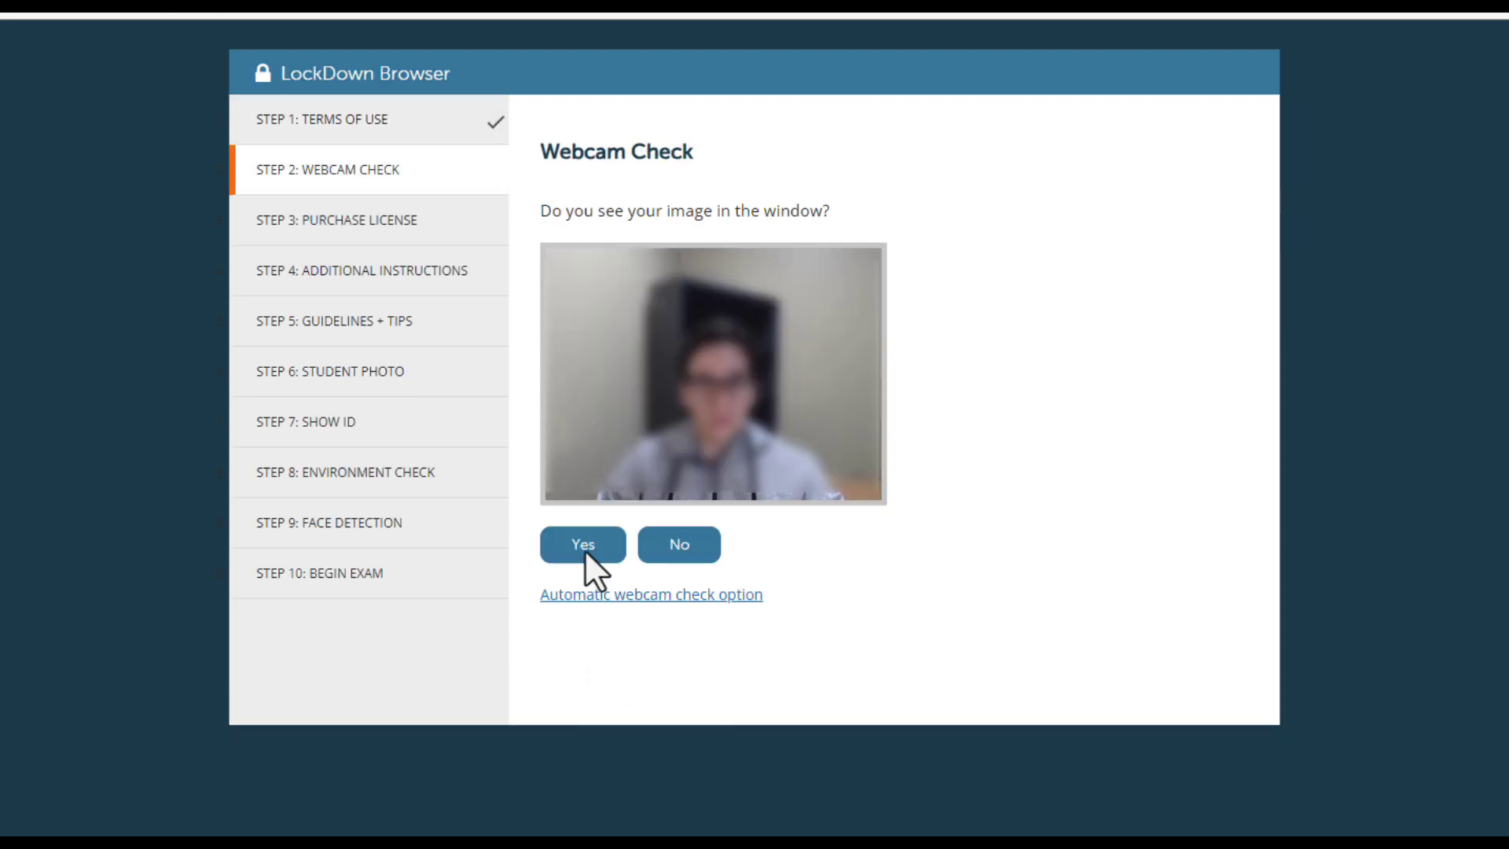
click(605, 549)
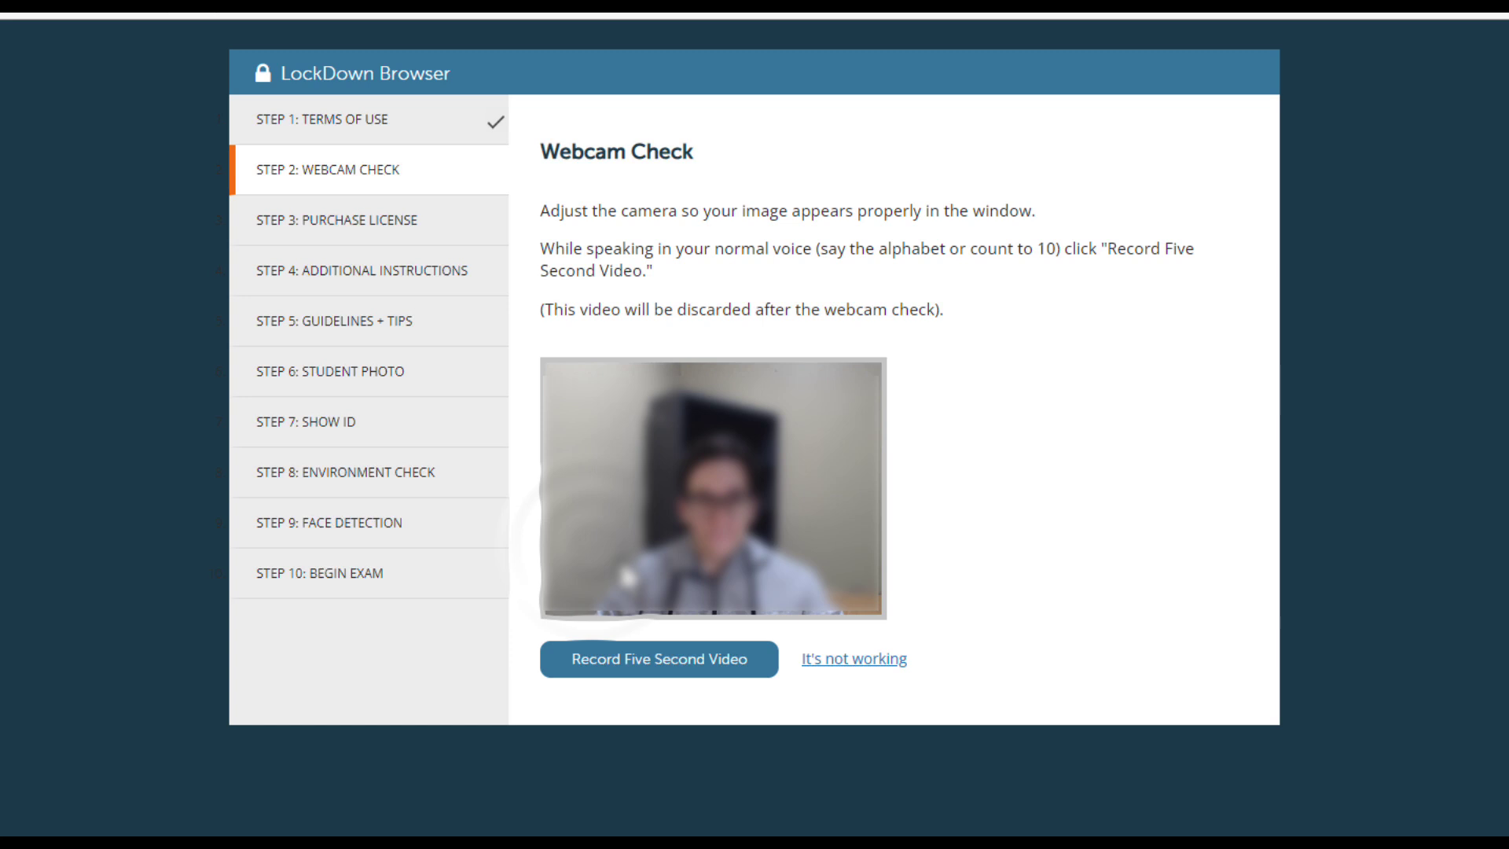
click(729, 658)
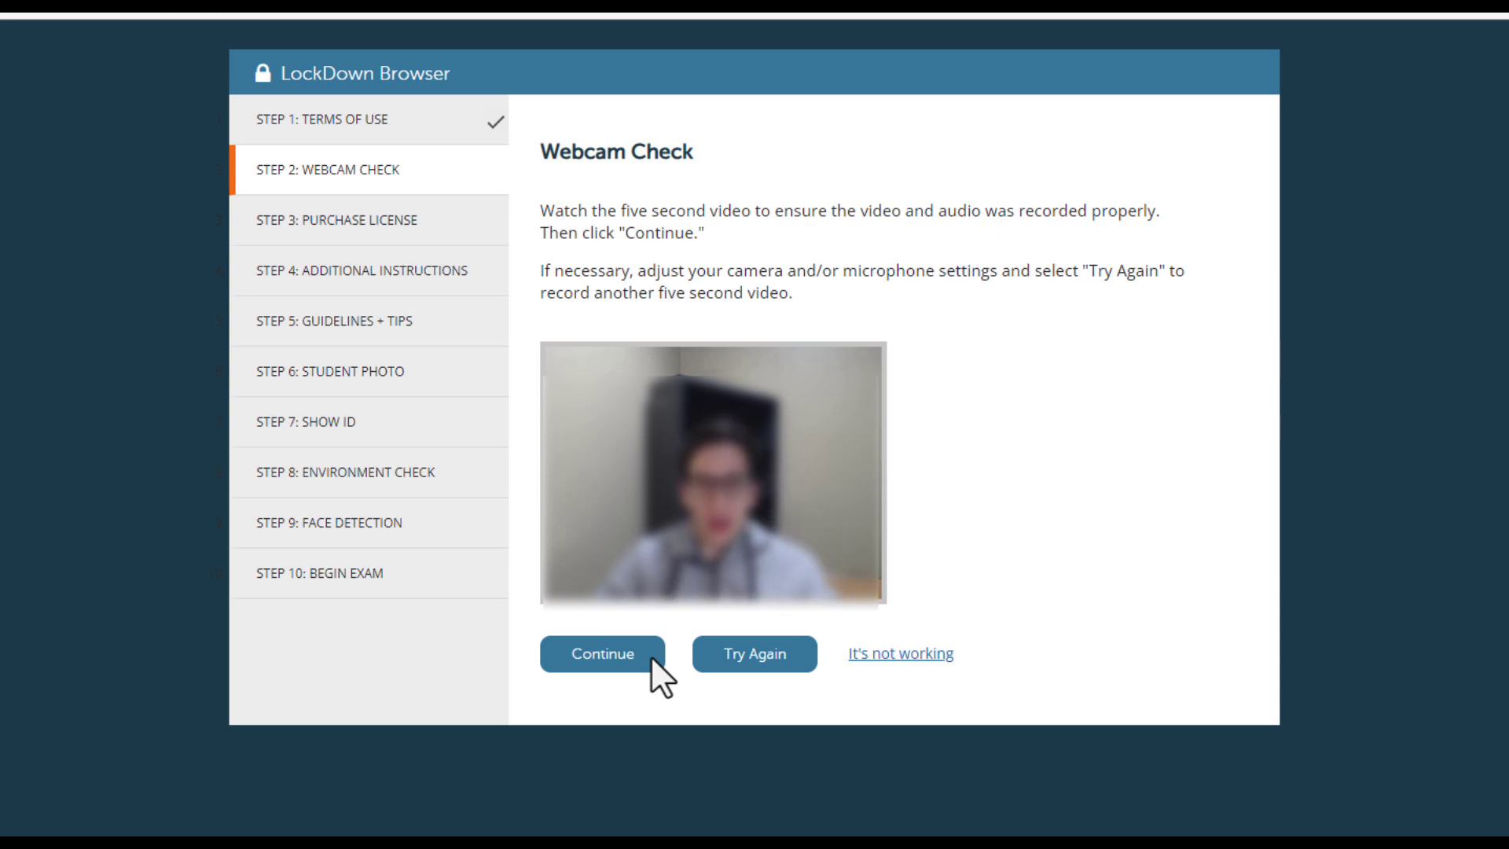
Accept the webcam video and pay the $15.00 license by debit/credit card, opting out of a PayPal account.
click(651, 657)
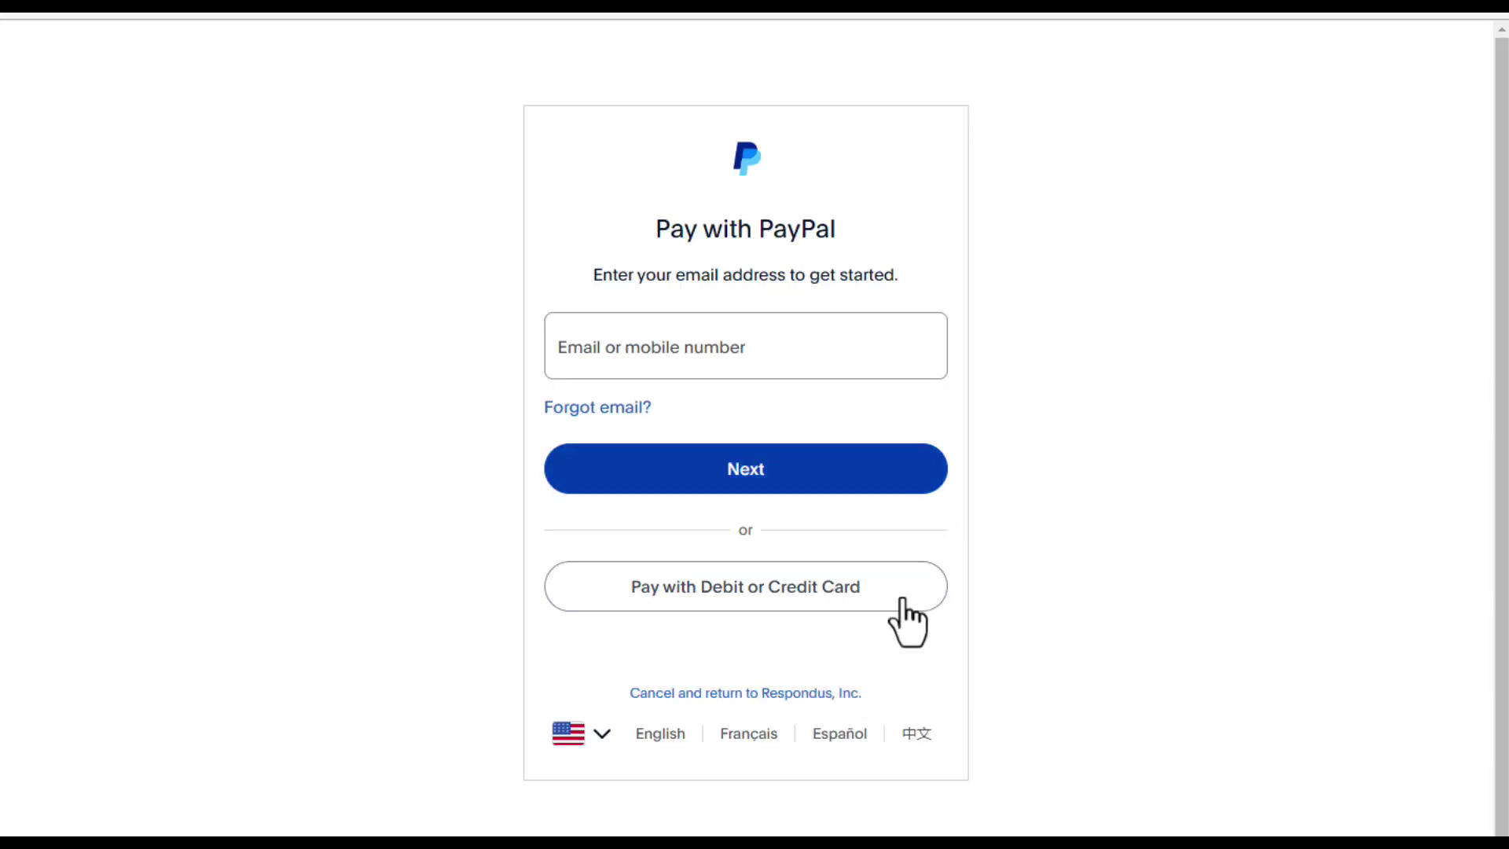
click(904, 605)
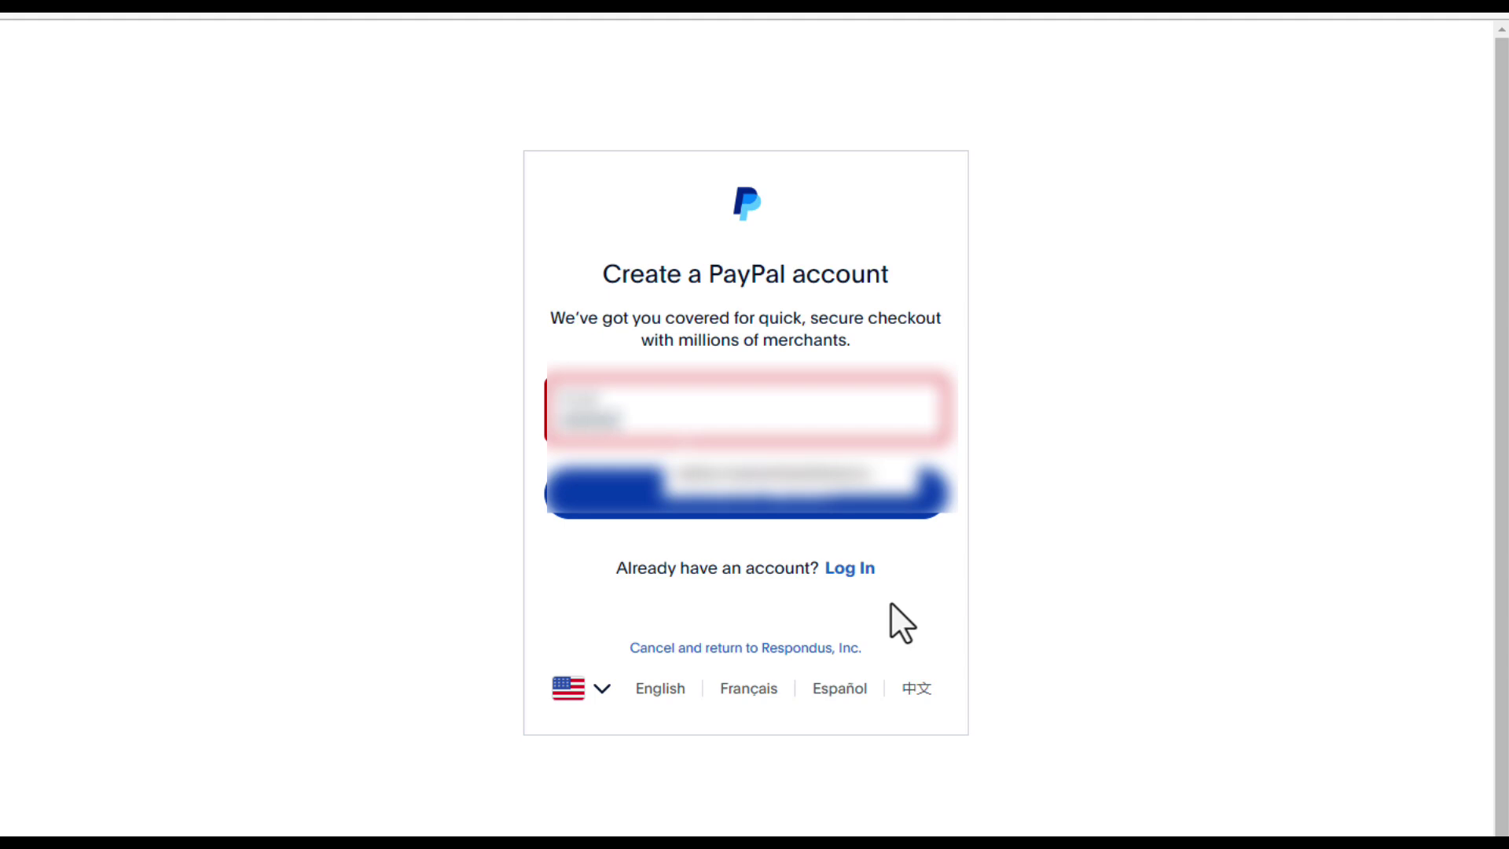
click(874, 509)
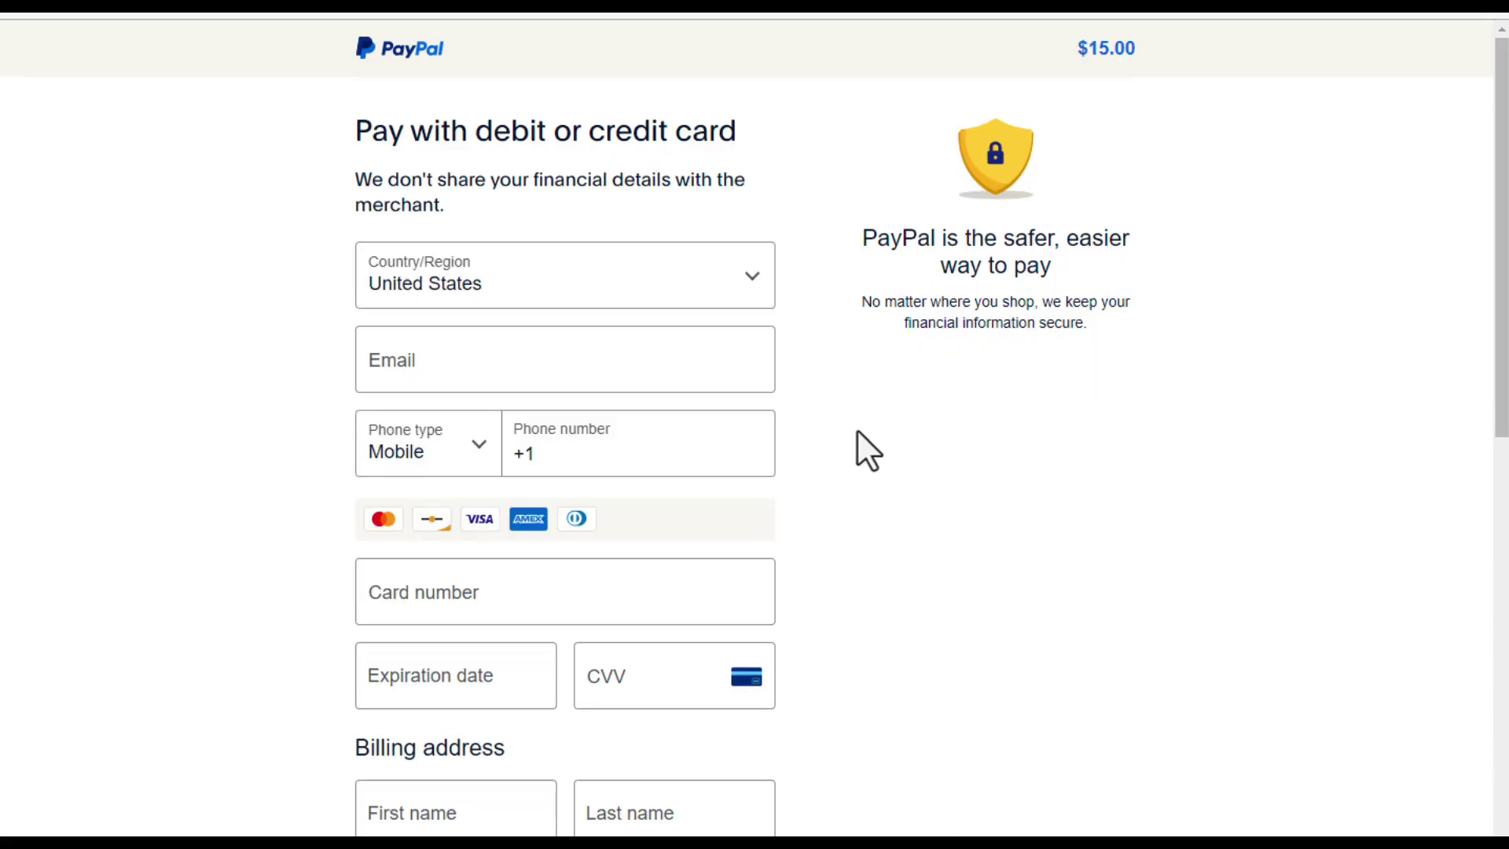
scroll(855, 432, down, 4)
scroll(855, 434, down, 6)
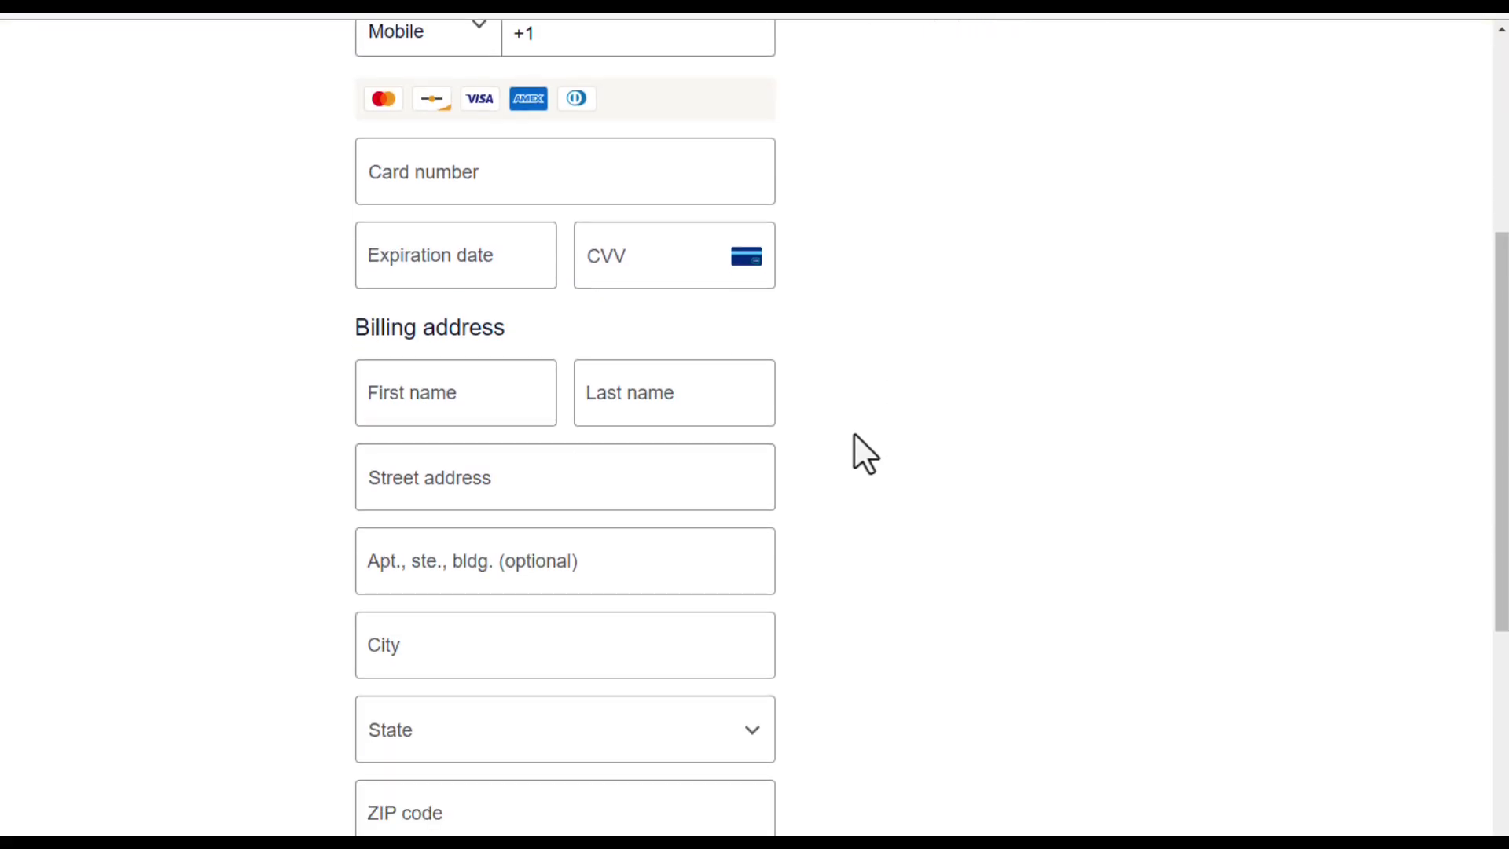
scroll(856, 434, down, 1)
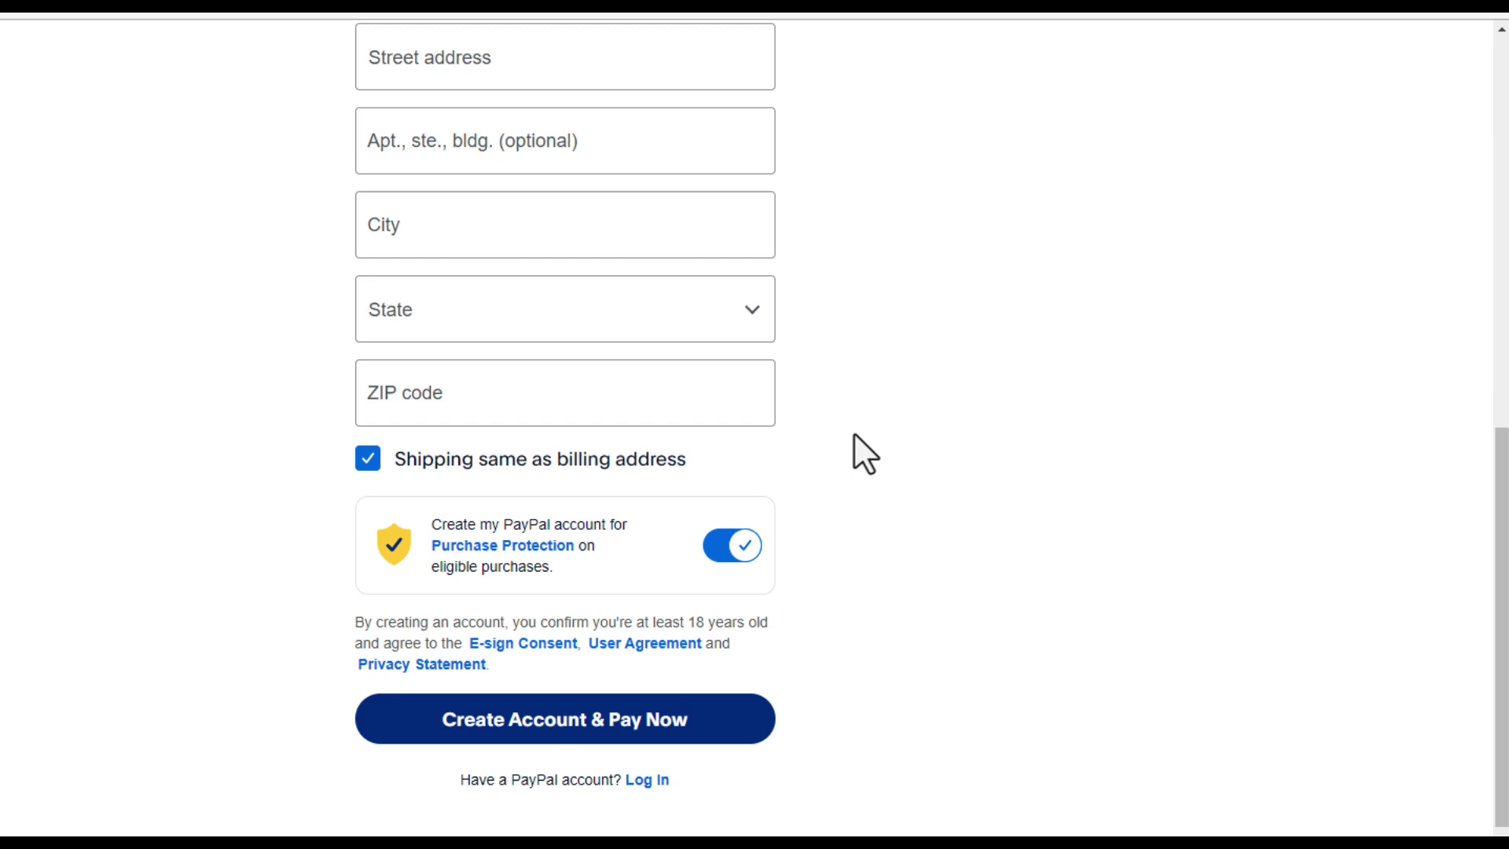
click(739, 550)
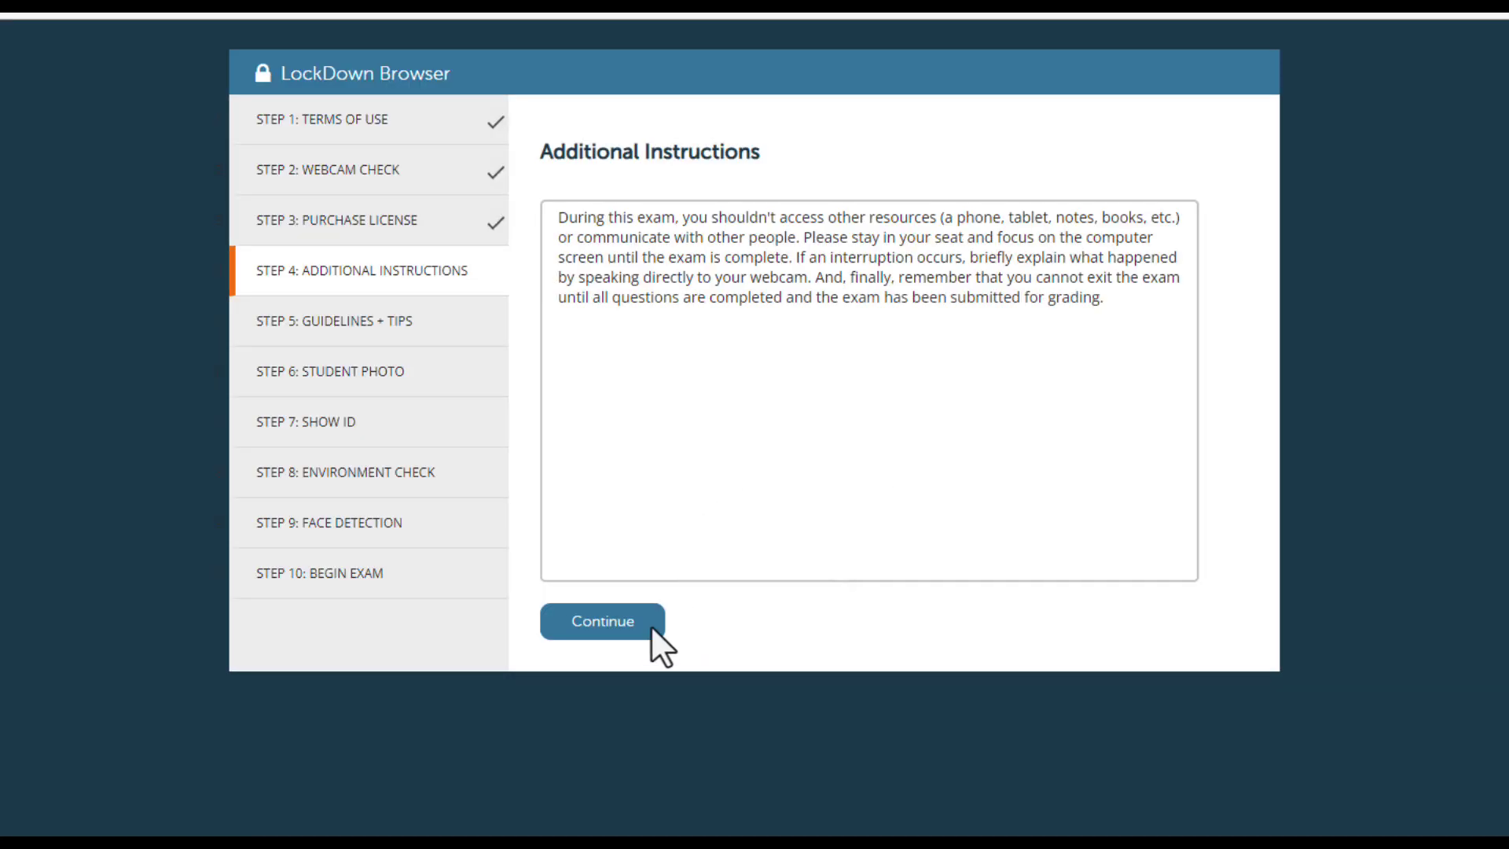
Accept the additional instructions, take and accept the student photo, then photograph the identification.
click(651, 626)
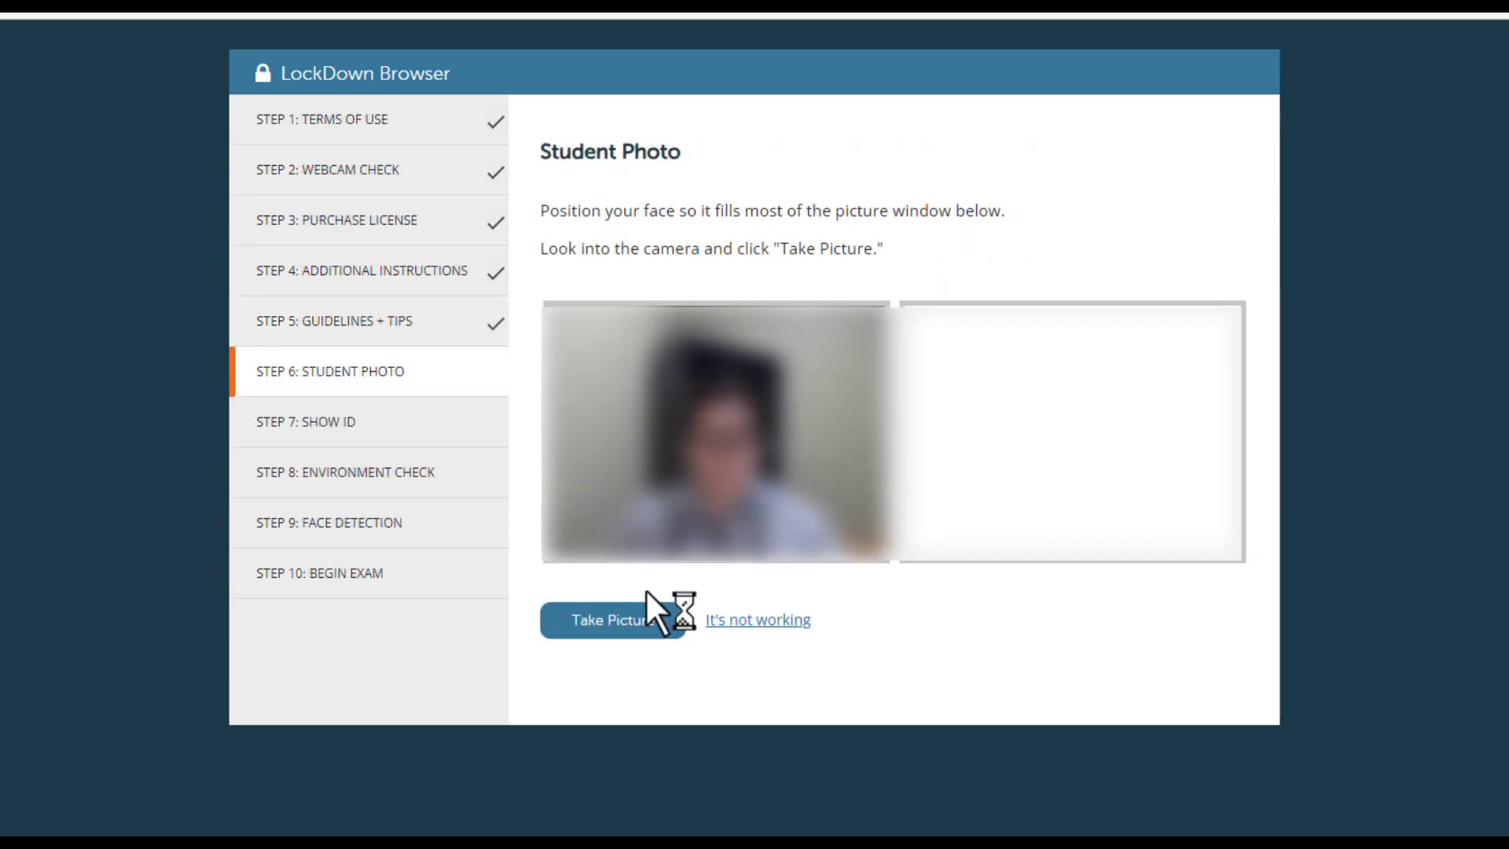
click(664, 623)
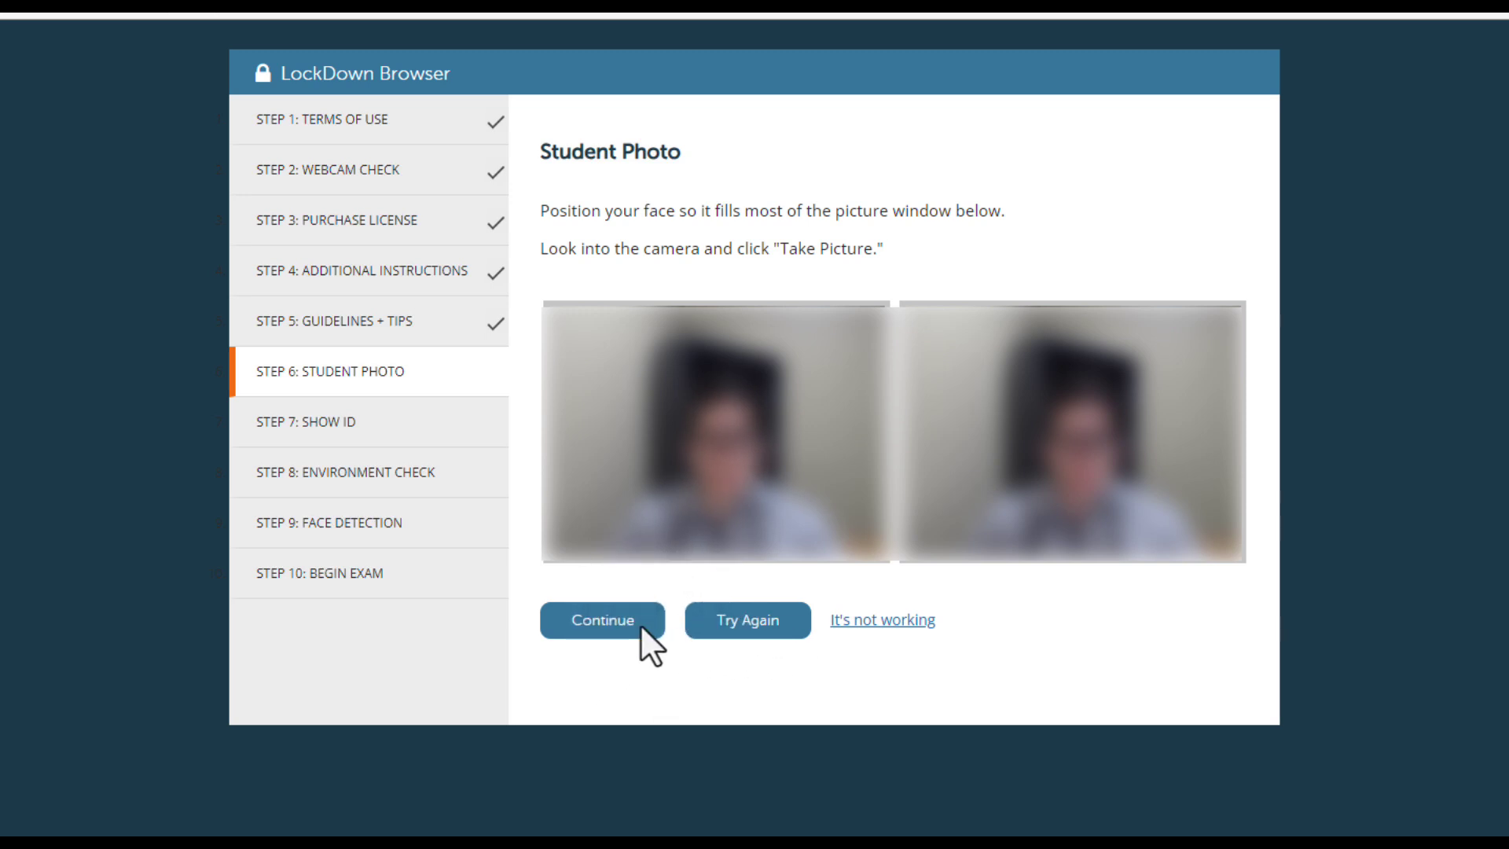
click(646, 614)
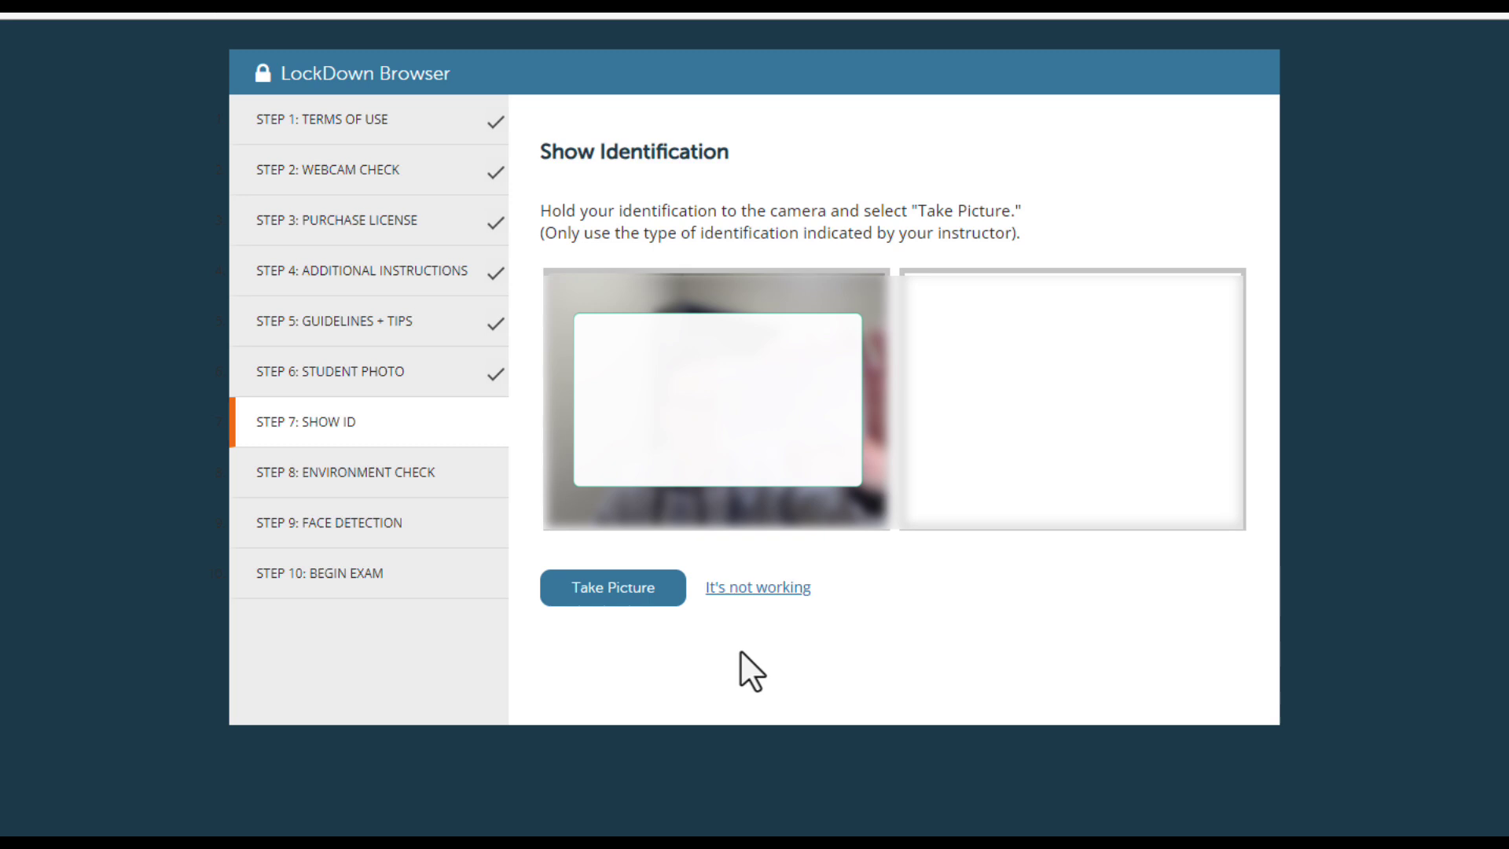
click(652, 586)
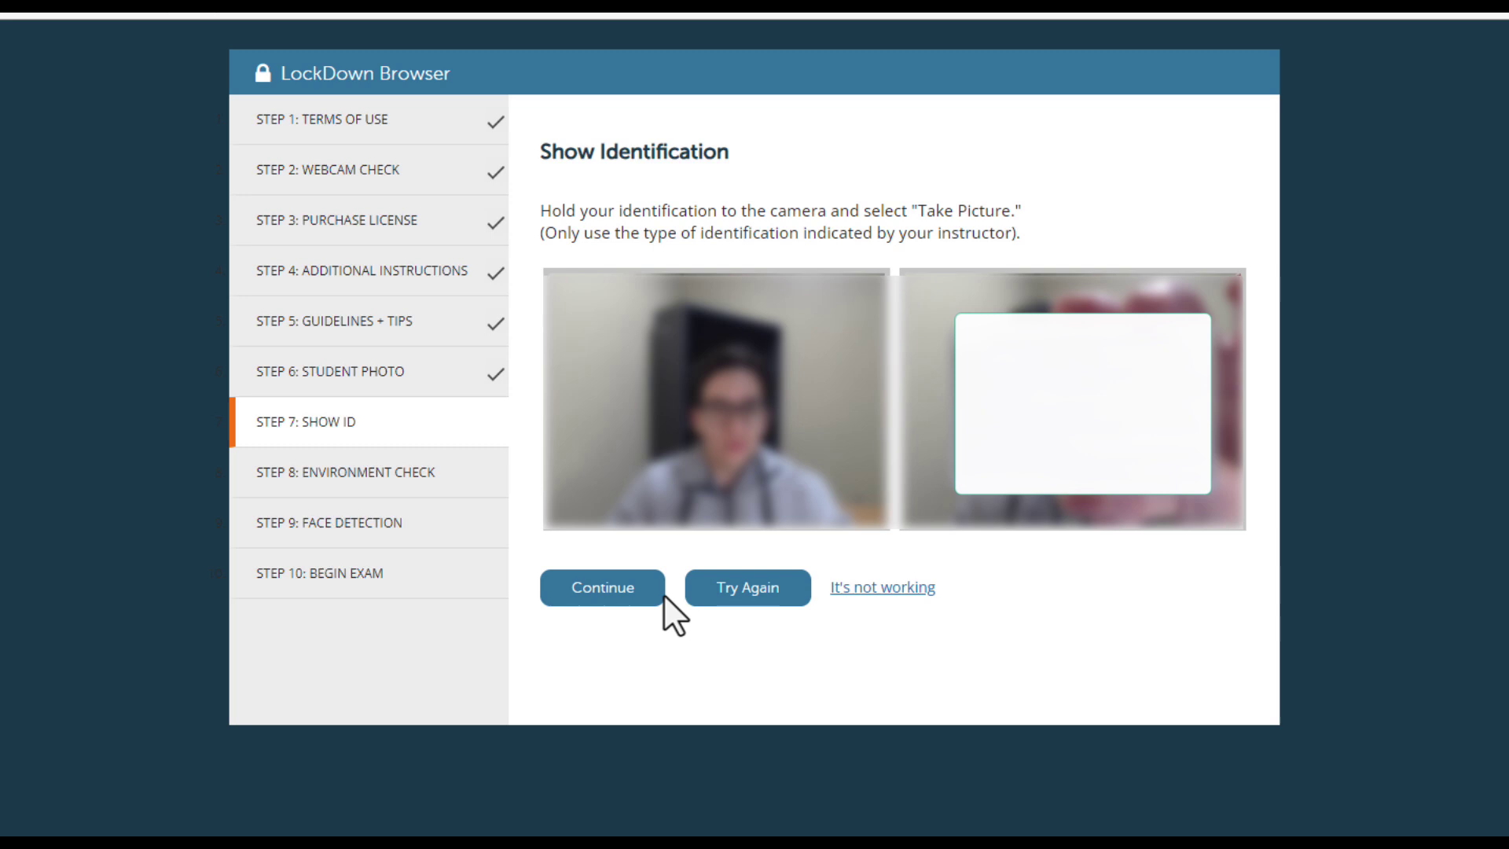
Accept the ID photo, record the environment check video, and continue past successful face detection.
click(643, 591)
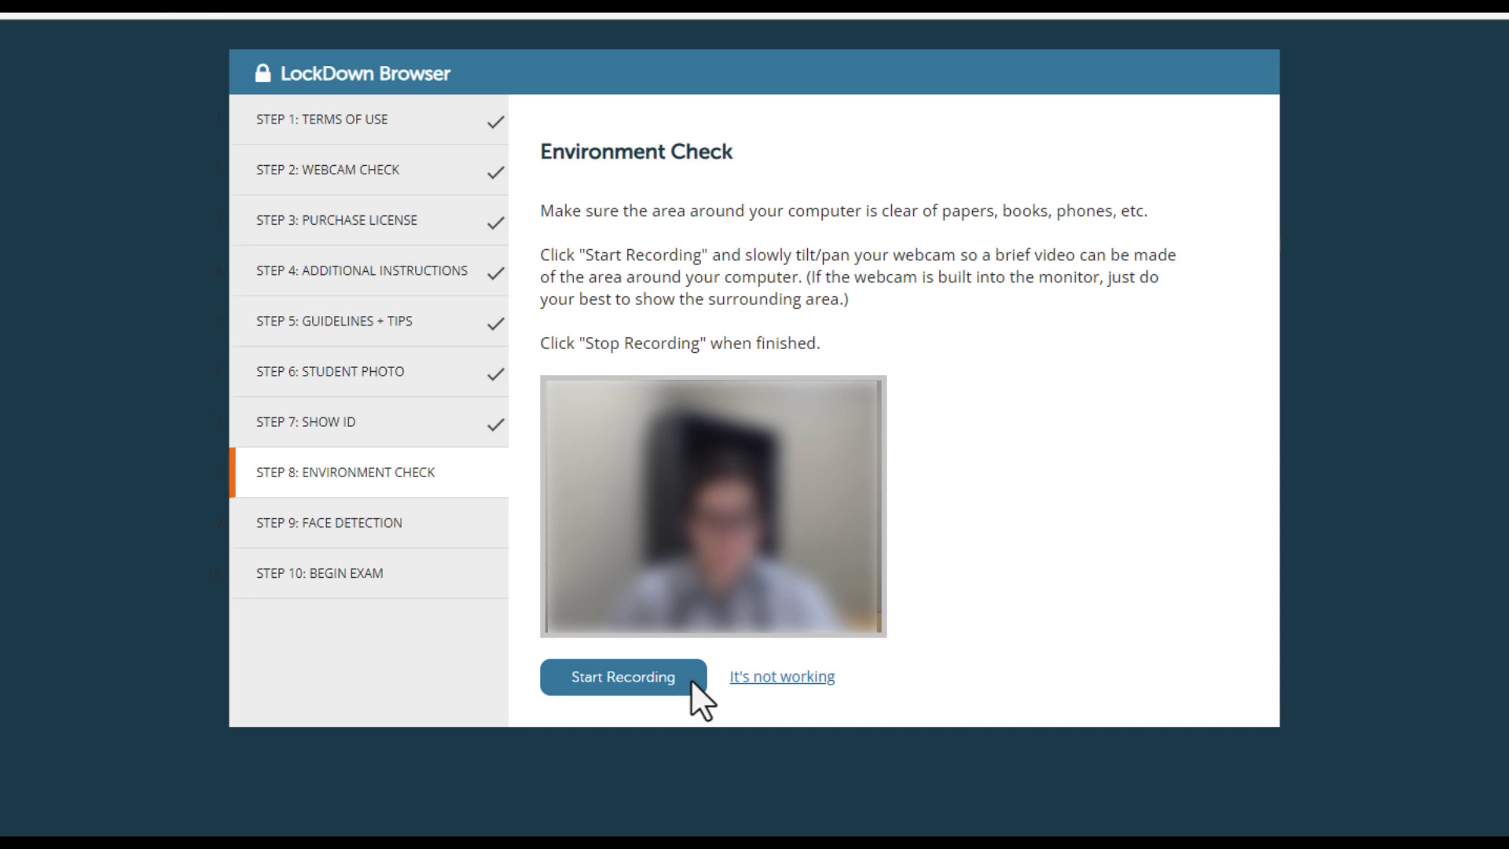
click(693, 677)
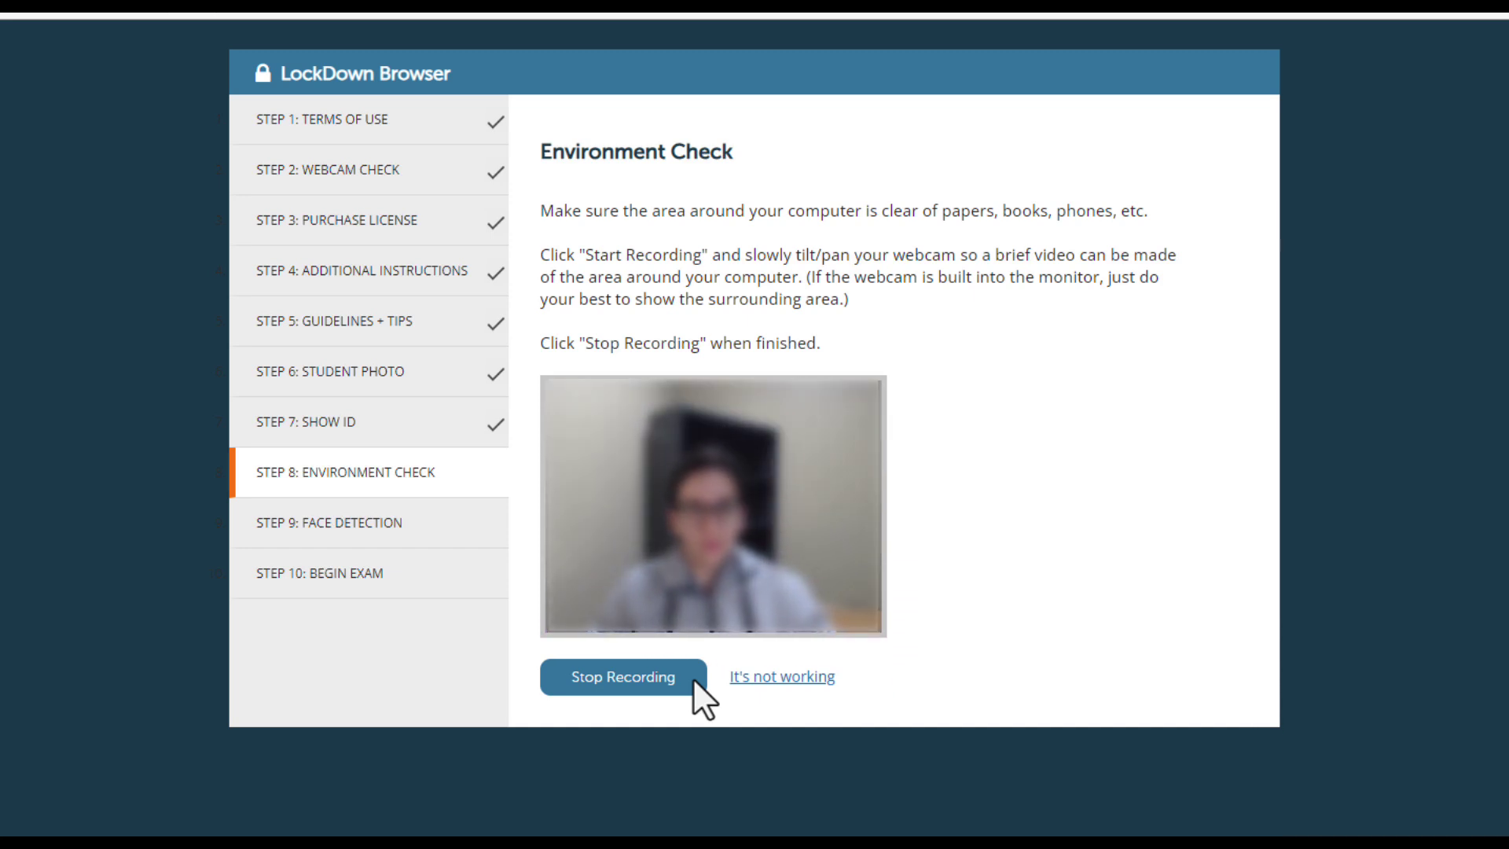
click(629, 685)
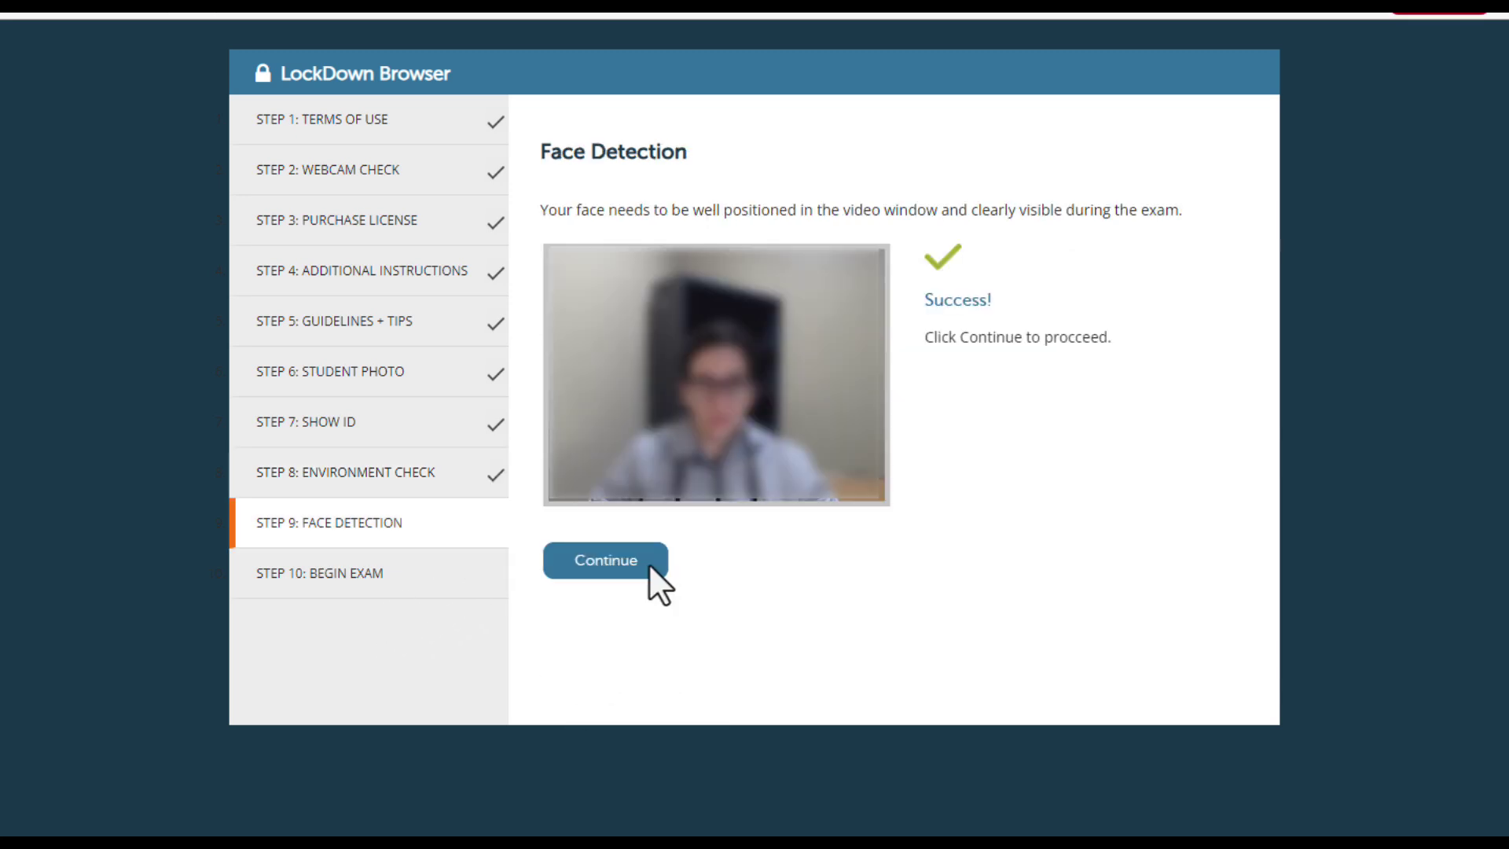
click(647, 563)
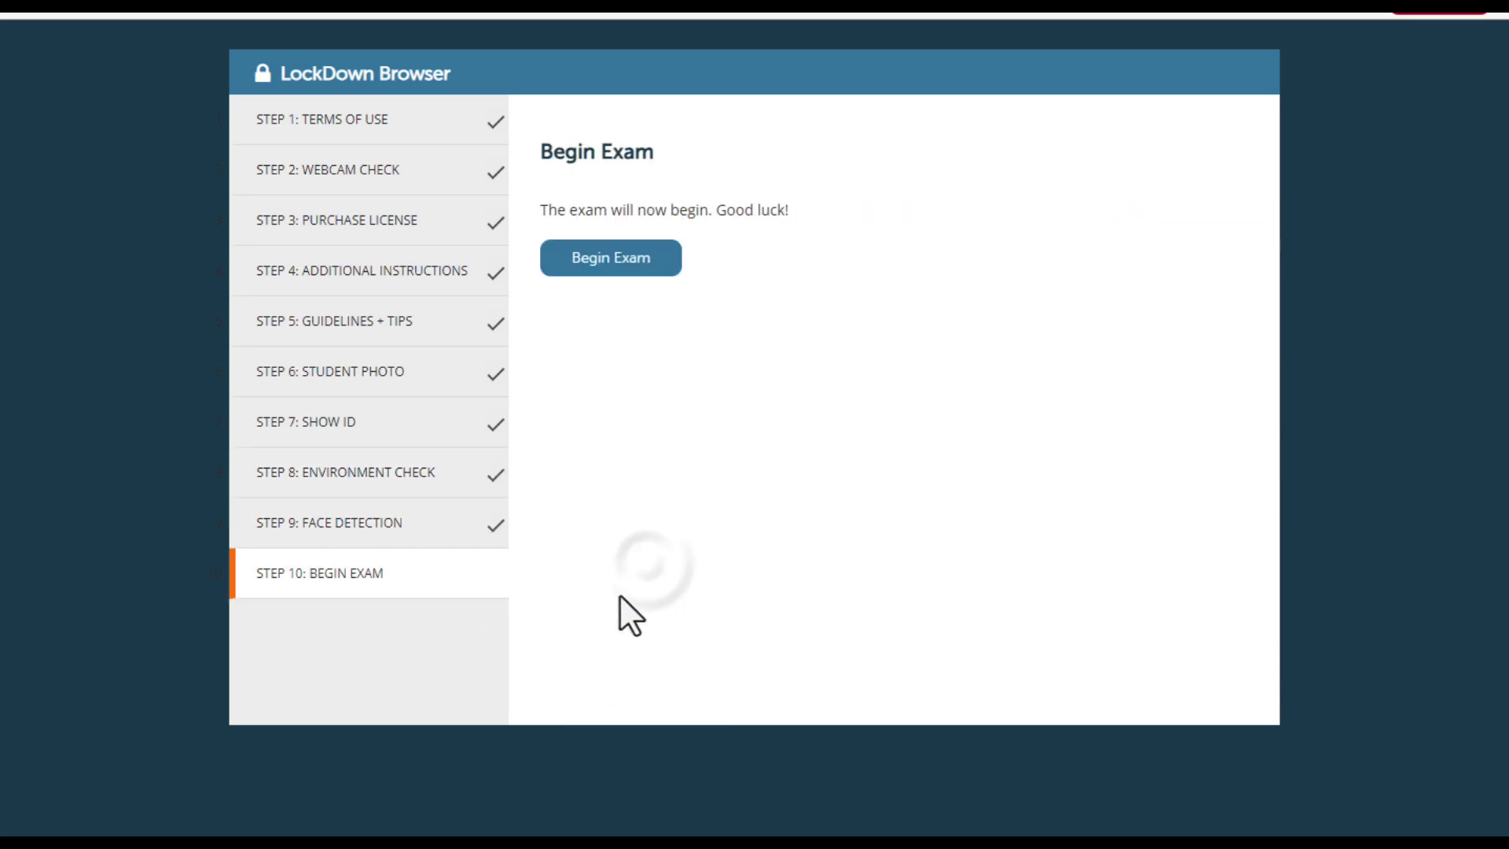
Begin ART History Test 1, answer all seven questions through the final matching question, submit, and close the confirmation.
click(664, 253)
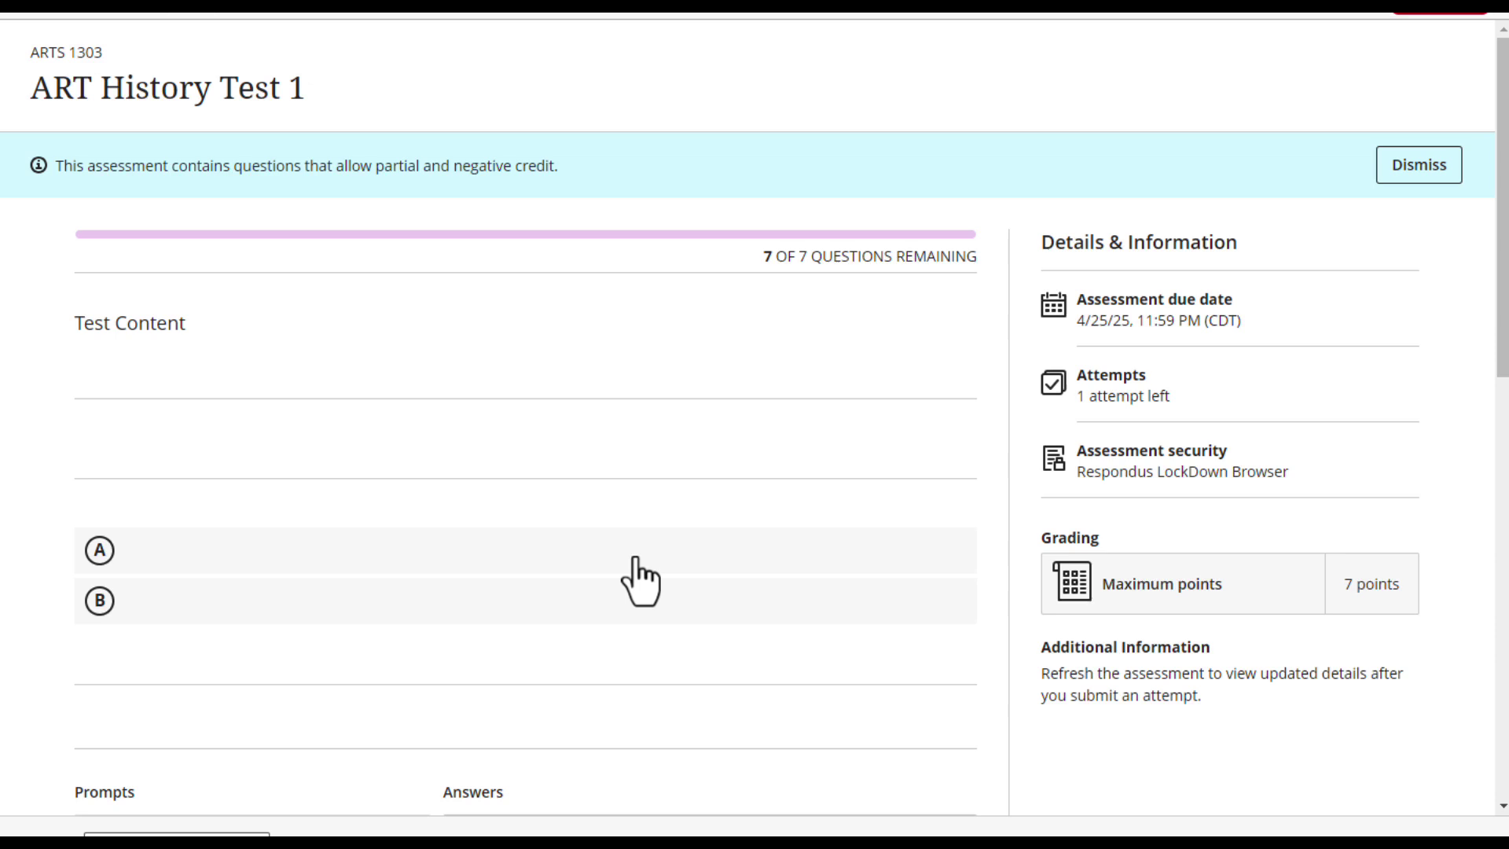
scroll(737, 656, down, 3)
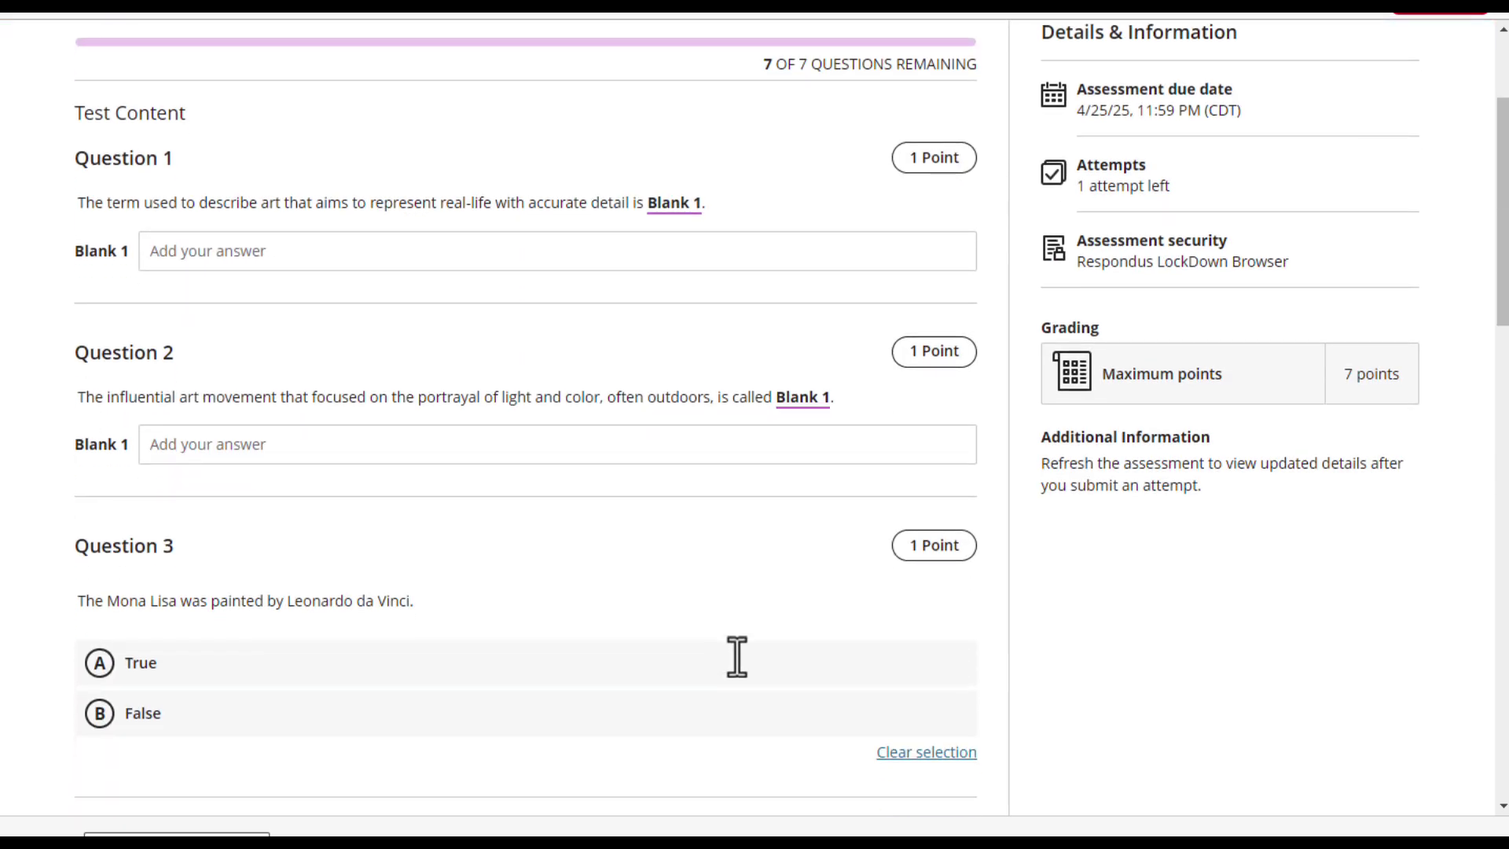
scroll(738, 657, down, 3)
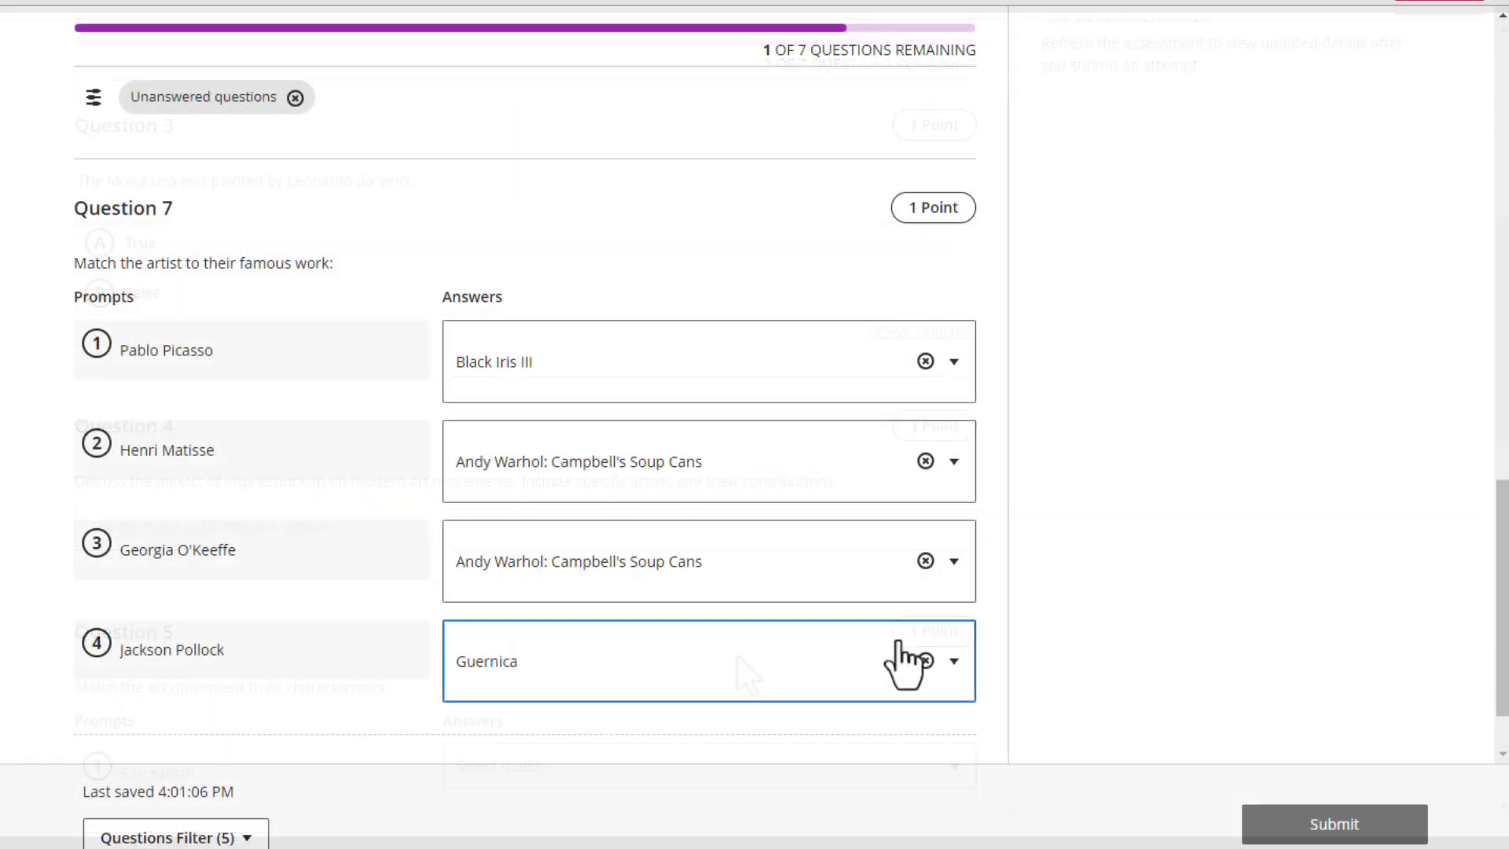
click(869, 743)
scroll(927, 644, down, 1)
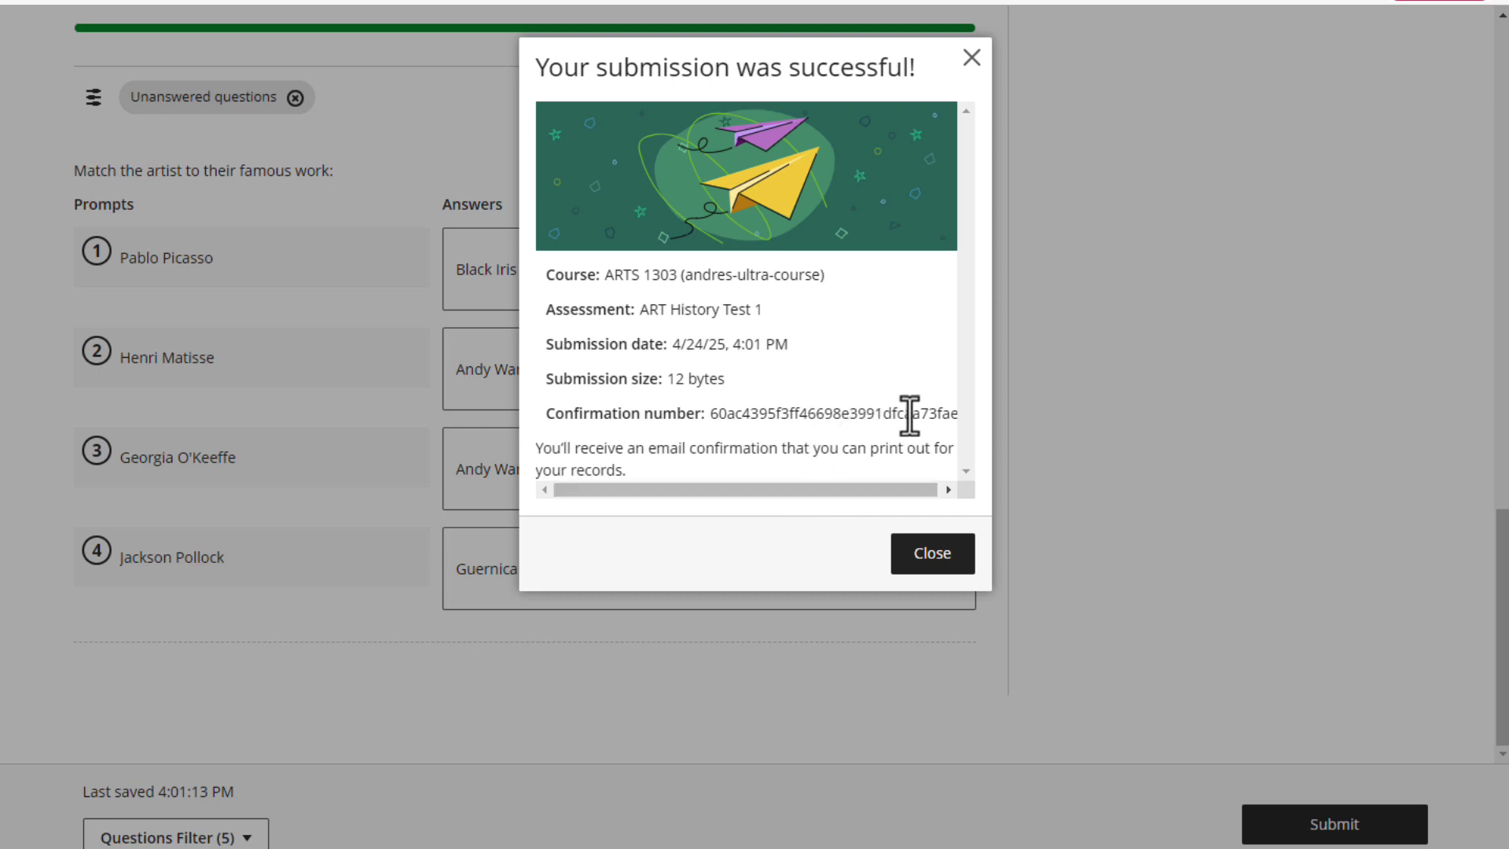
click(948, 560)
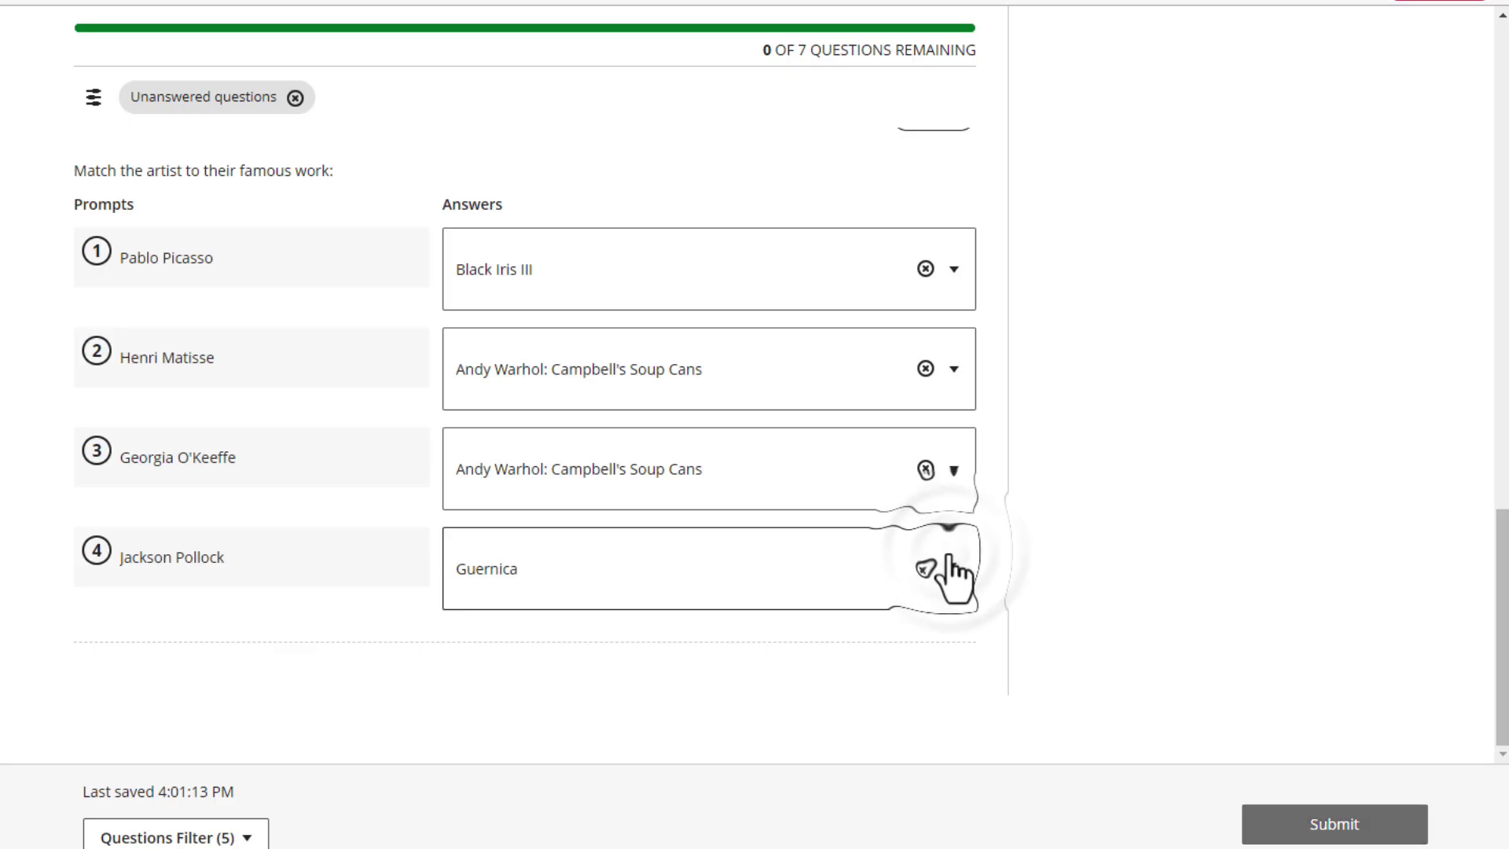